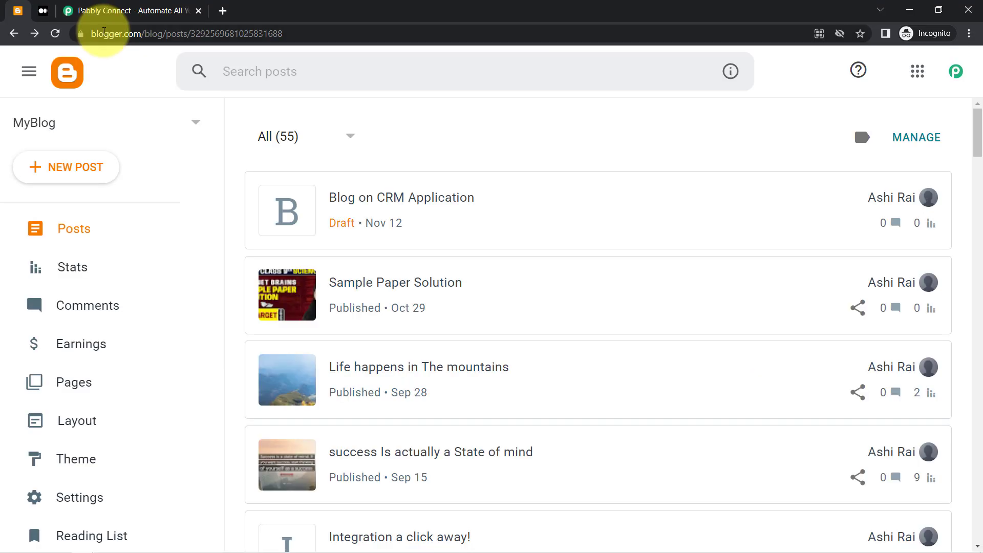
Compare the Blogger posts with the Medium stories, then bring up the Pabbly Connect homepage
drag(153, 33, 241, 33)
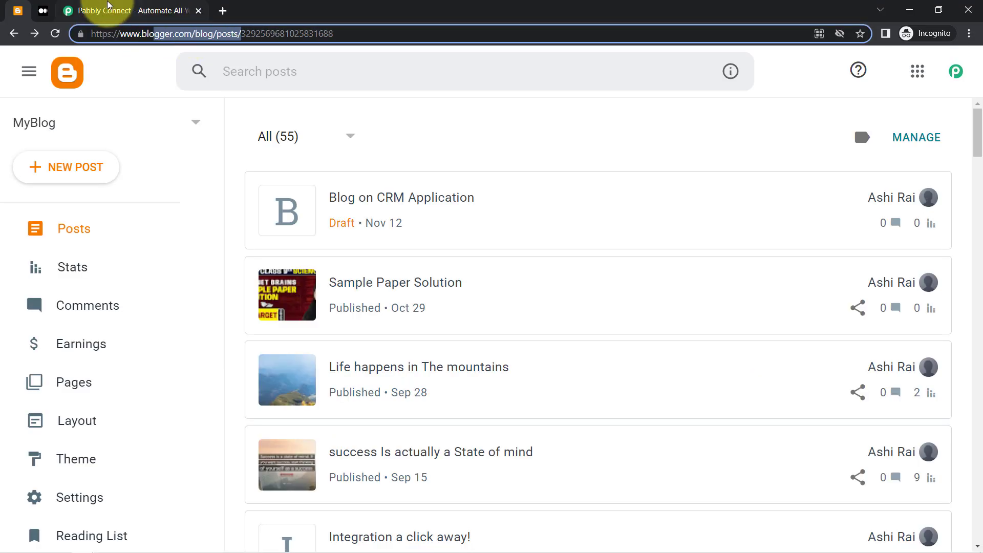
click(43, 10)
click(17, 10)
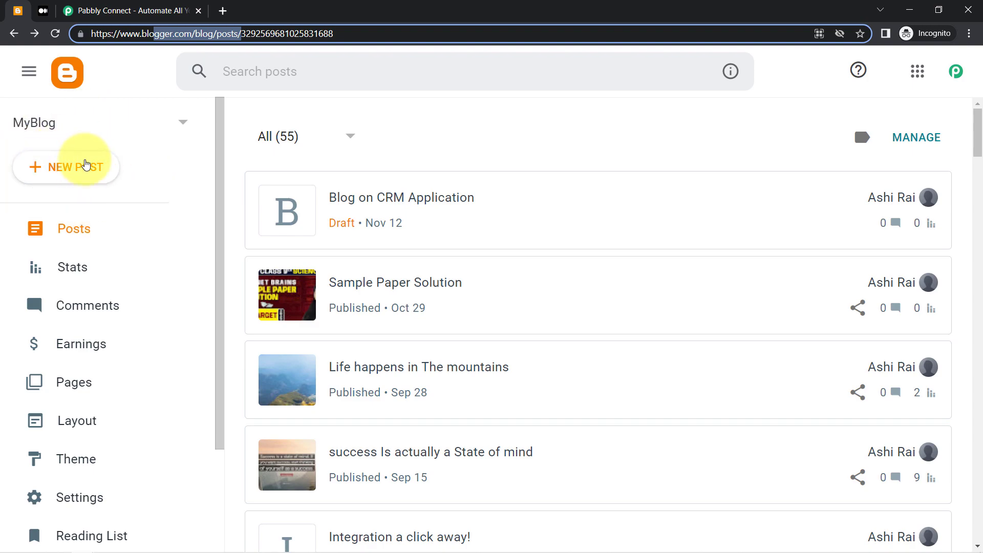
click(43, 11)
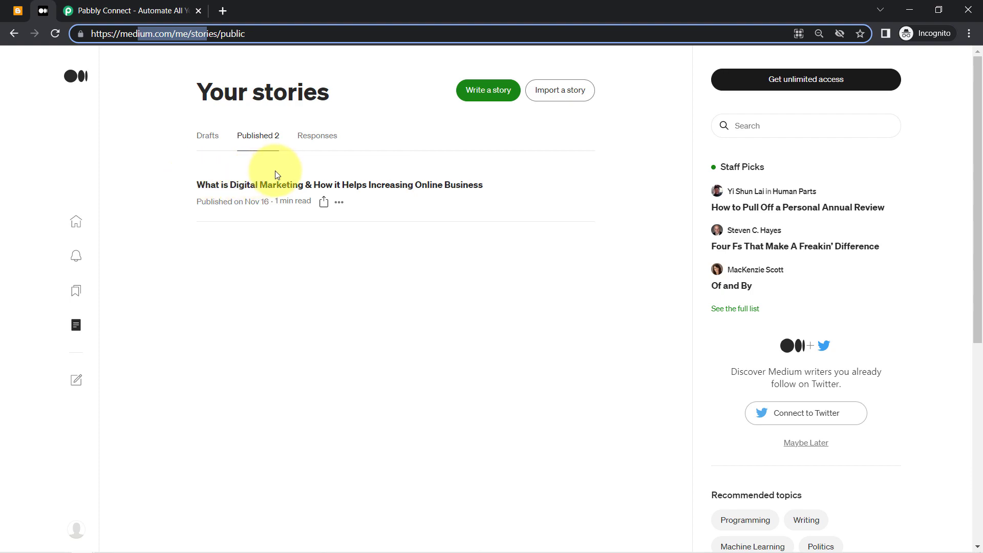
click(19, 11)
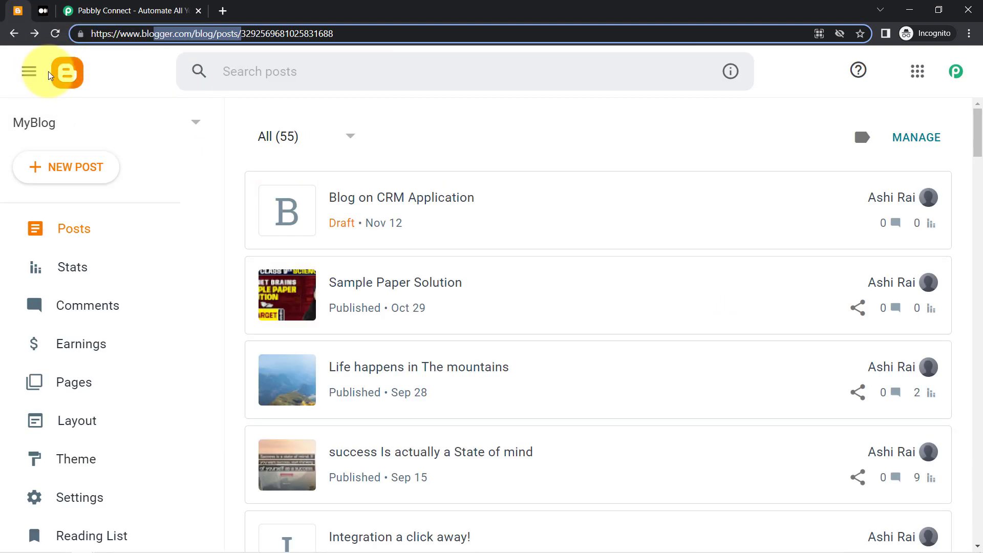
click(43, 11)
click(131, 10)
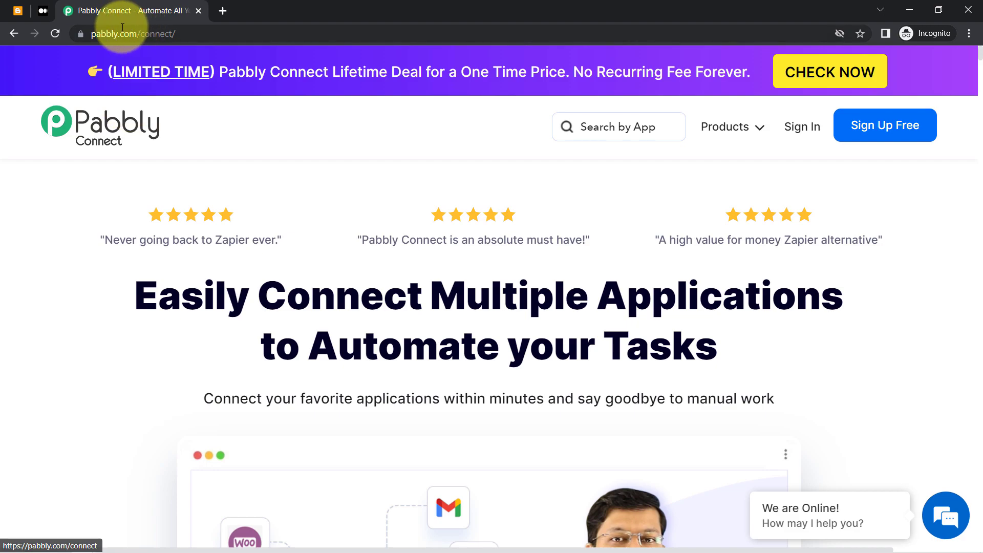
Sign in to Pabbly and launch Pabbly Connect from the All Apps list
drag(174, 34, 153, 34)
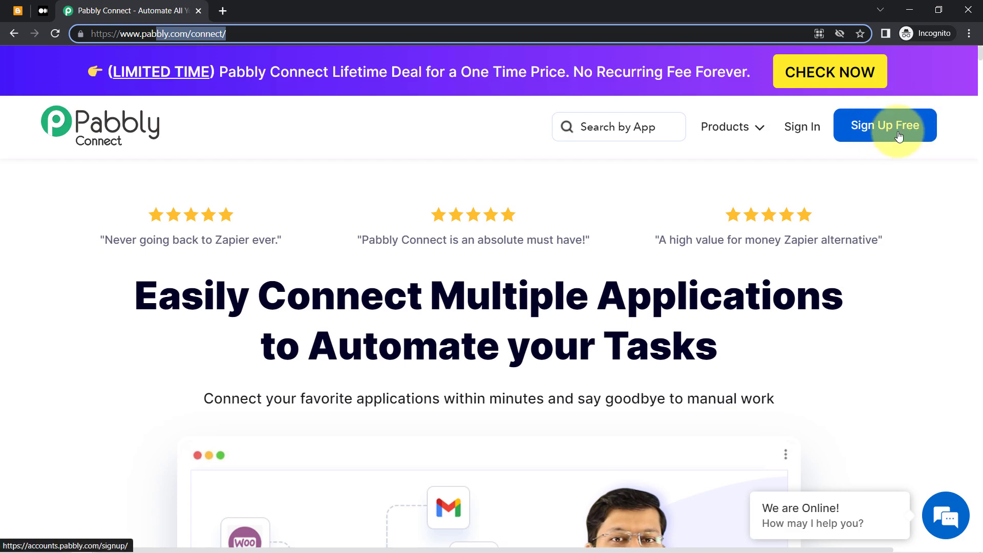
click(792, 133)
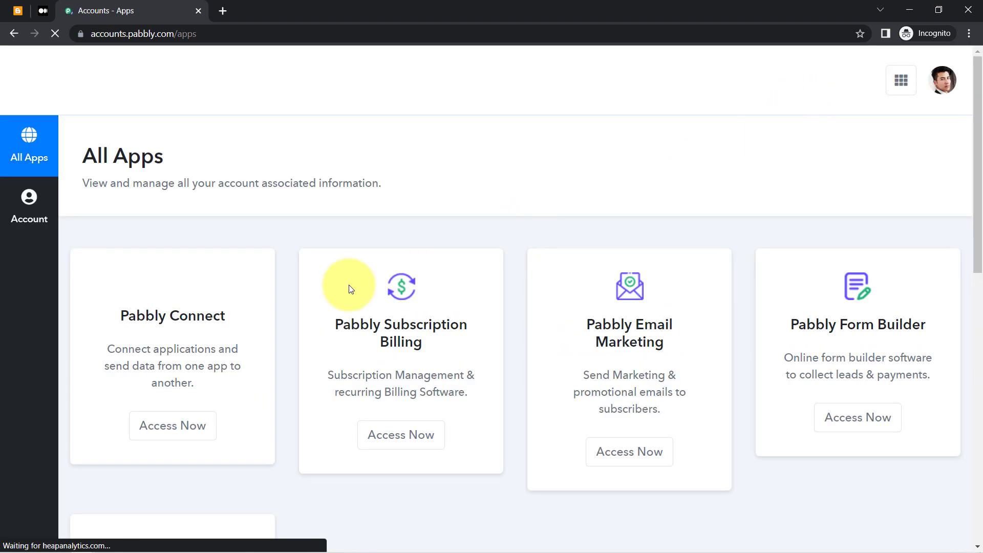
click(151, 433)
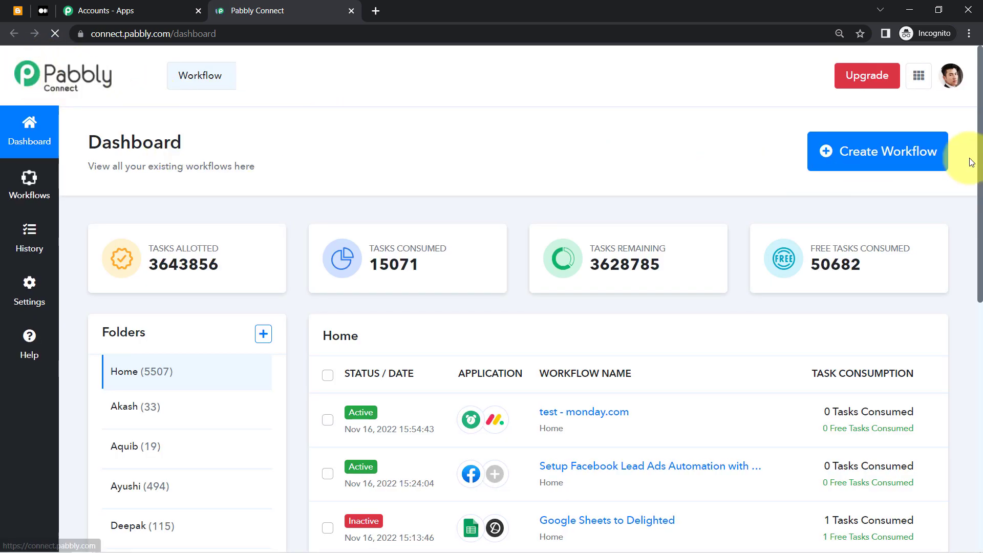
Create a workflow named 'Automatically Share Blogger Posts to Medium'
click(907, 150)
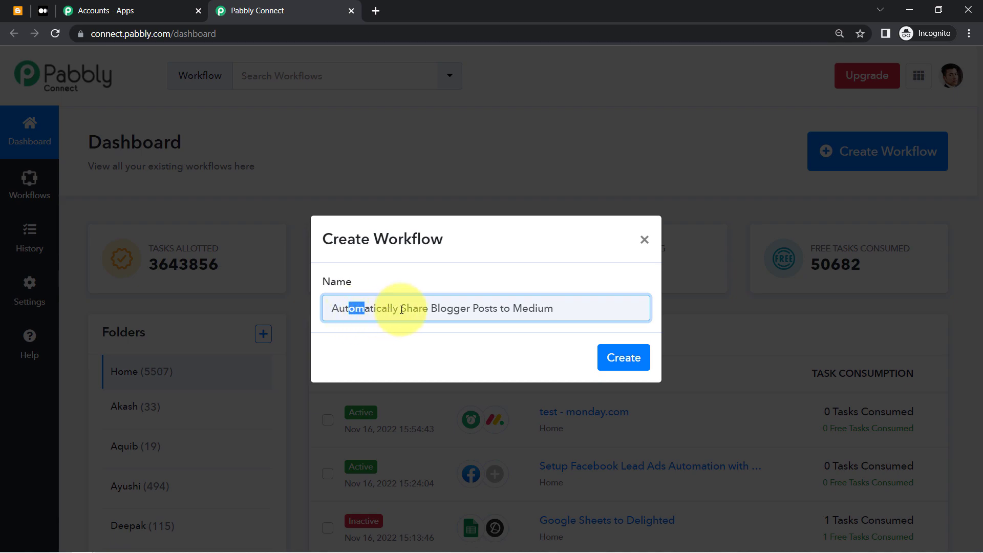
drag(441, 308, 537, 309)
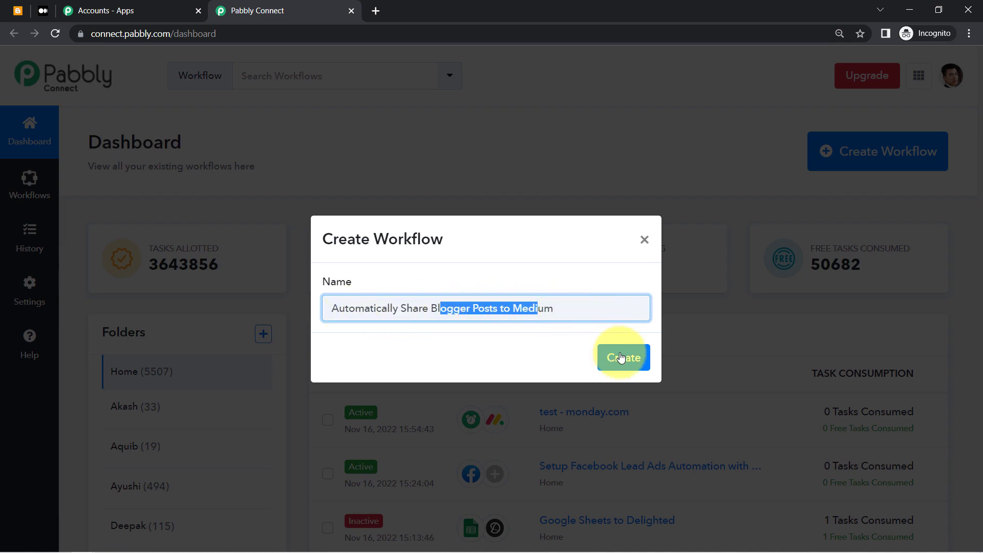
click(622, 361)
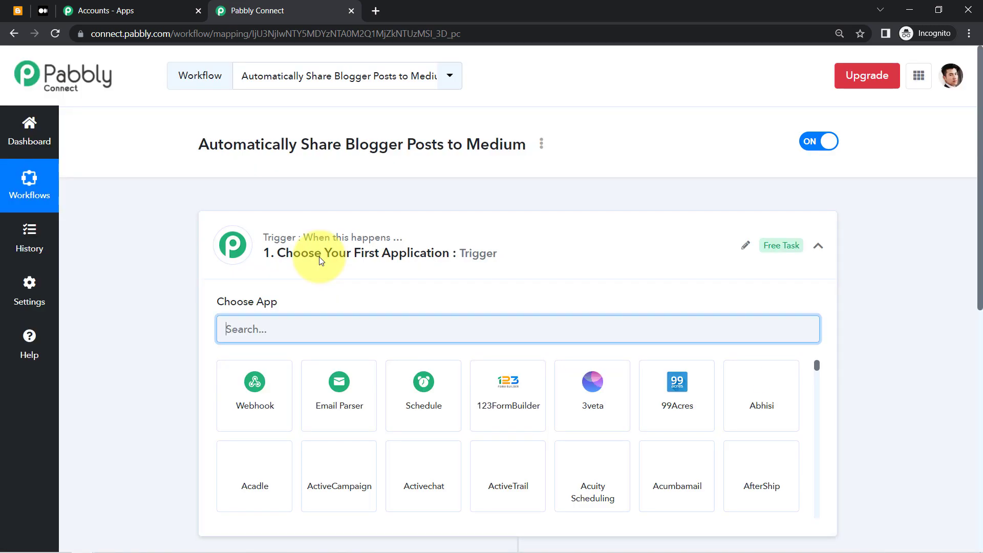
Collapse the trigger step and expand it again to reach the Choose App search
click(319, 256)
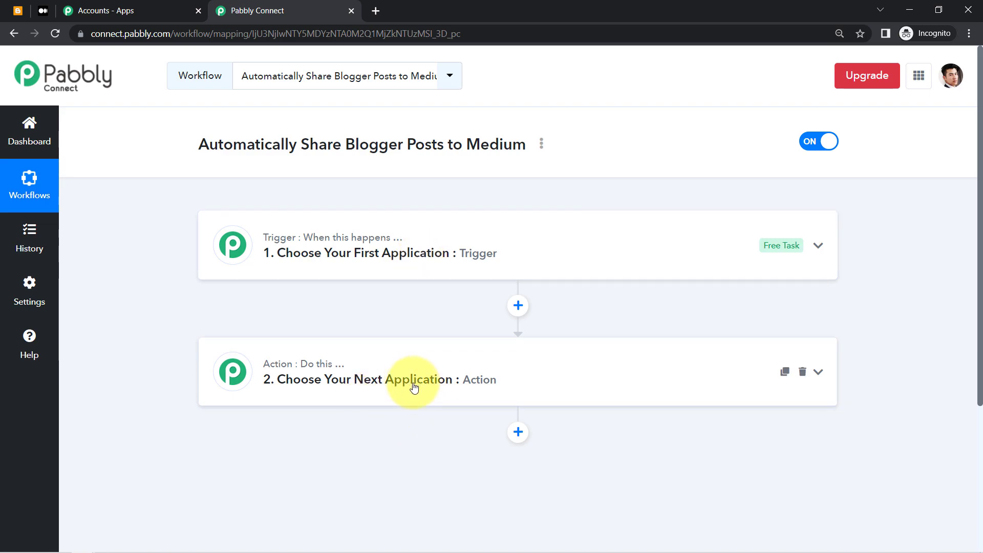
drag(246, 145, 480, 145)
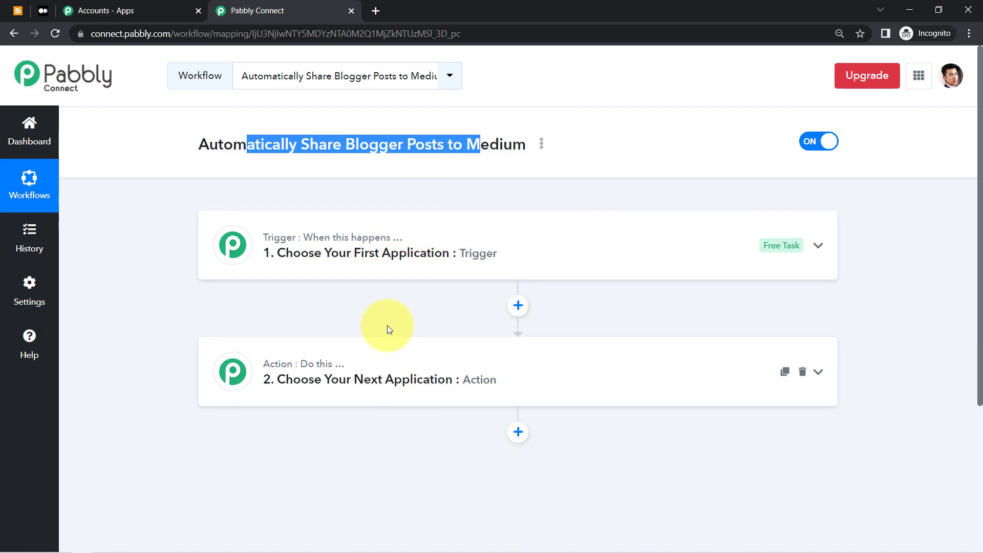
click(402, 259)
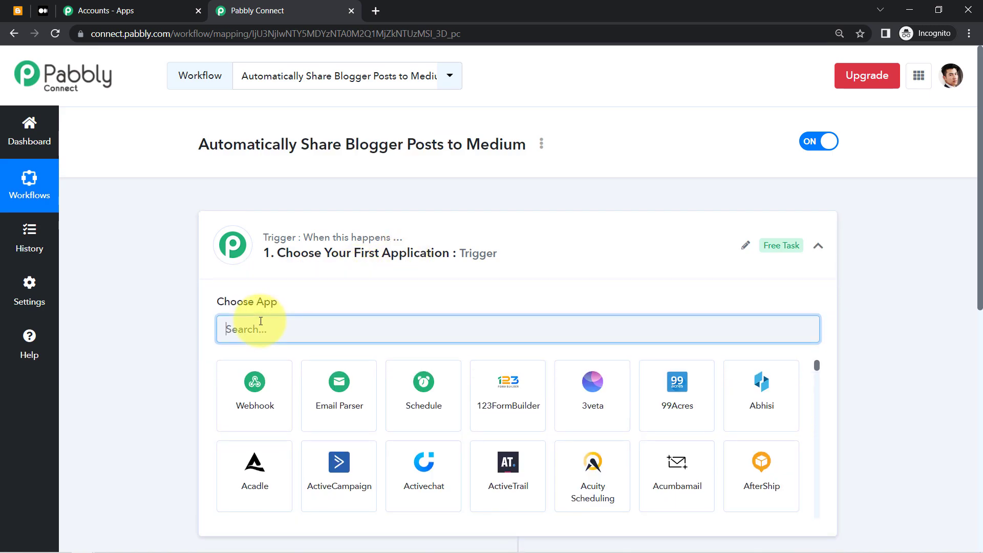
Set the trigger app to Google Blogger with the New Post Added event
text(blogg)
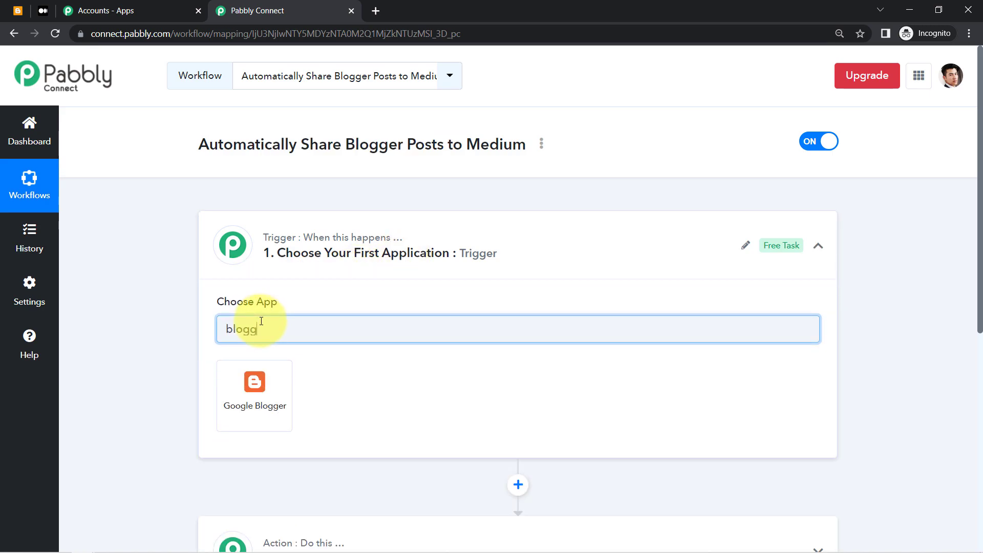
click(254, 381)
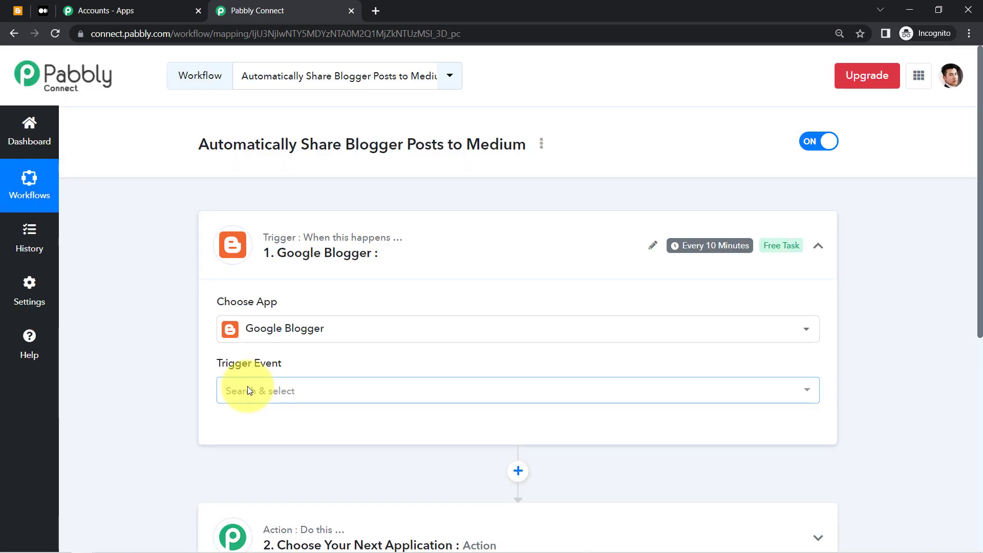
click(248, 391)
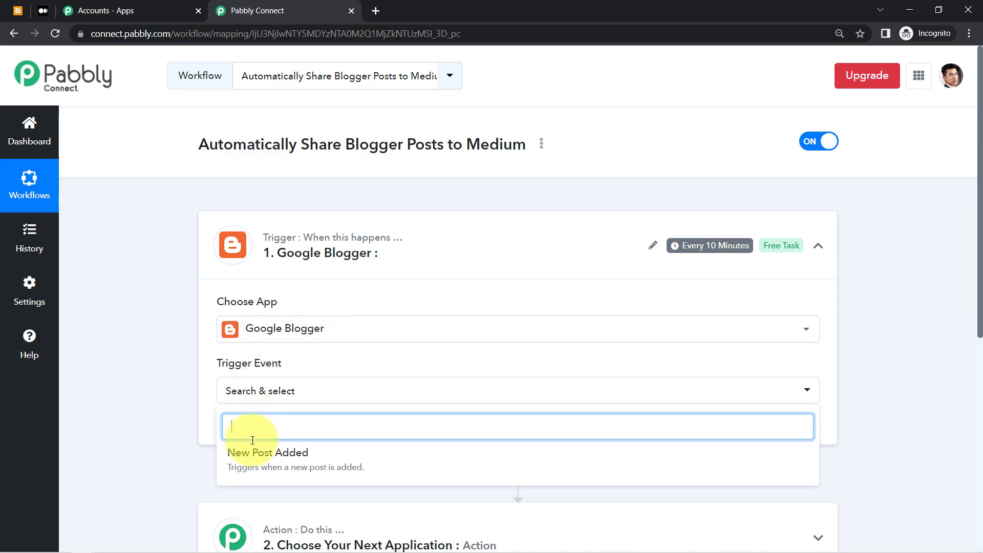
click(247, 470)
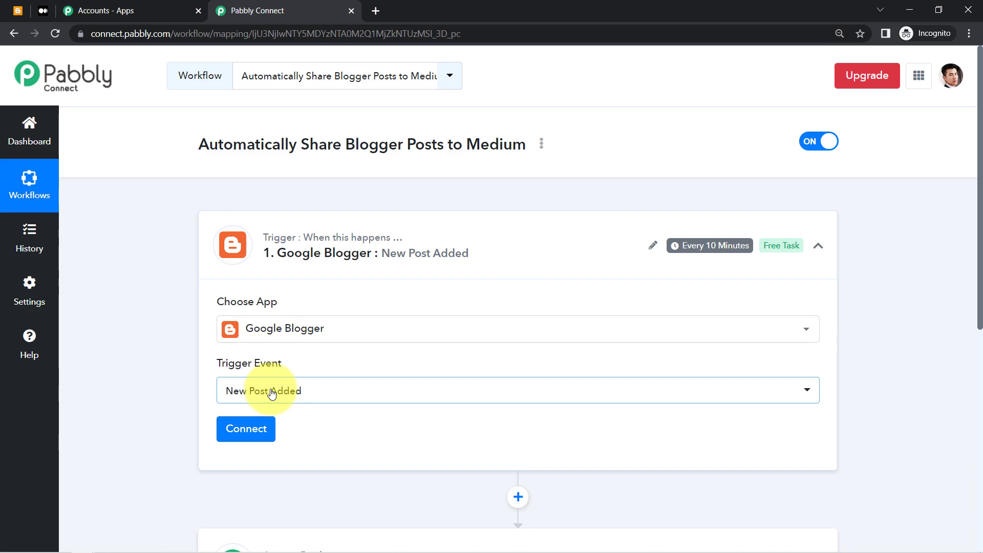
Add a new Google Blogger connection by signing in with Google and granting access
click(237, 435)
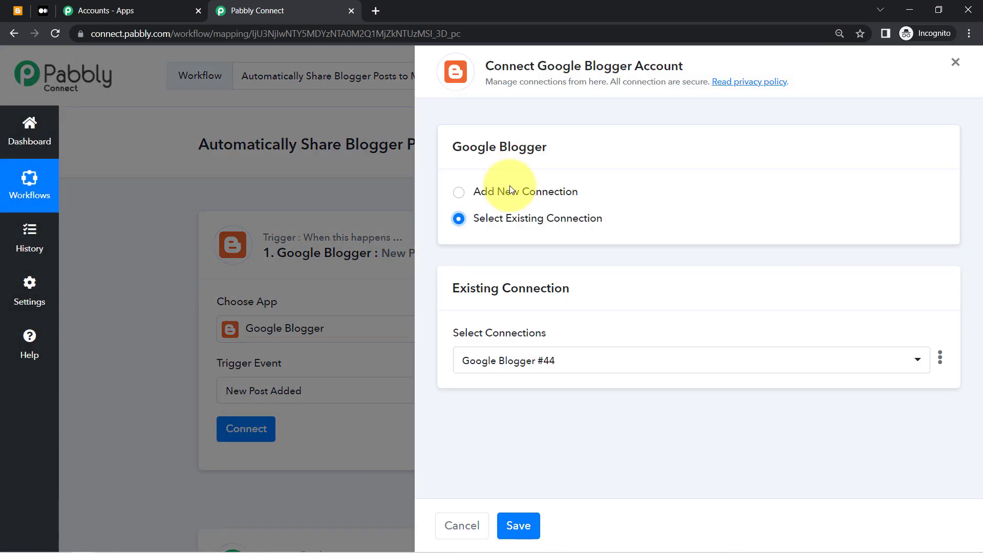
click(510, 188)
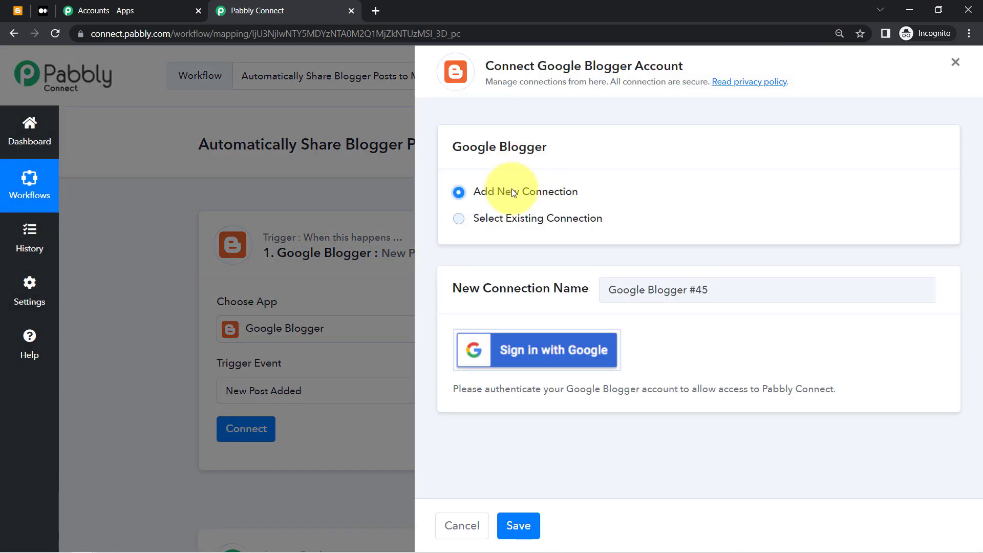
click(532, 361)
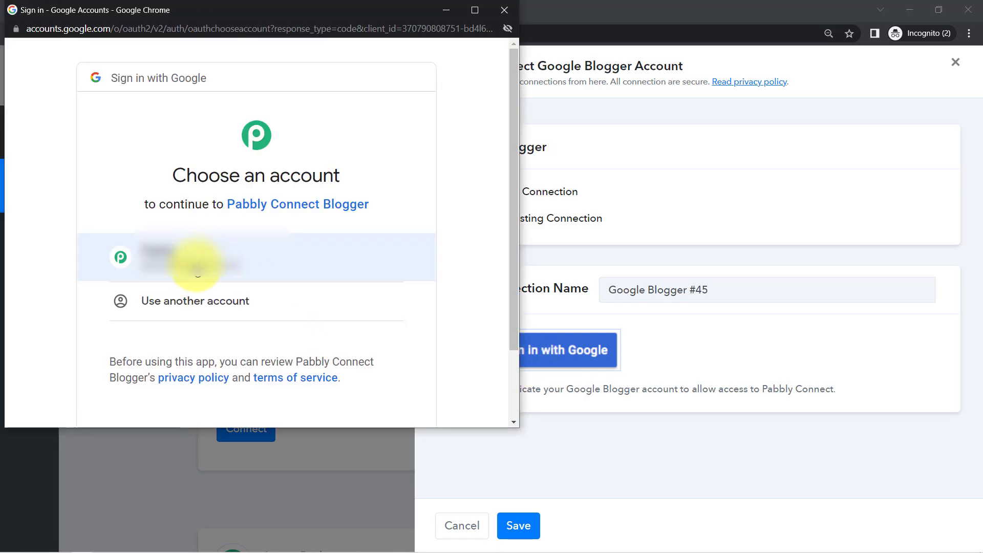
click(197, 263)
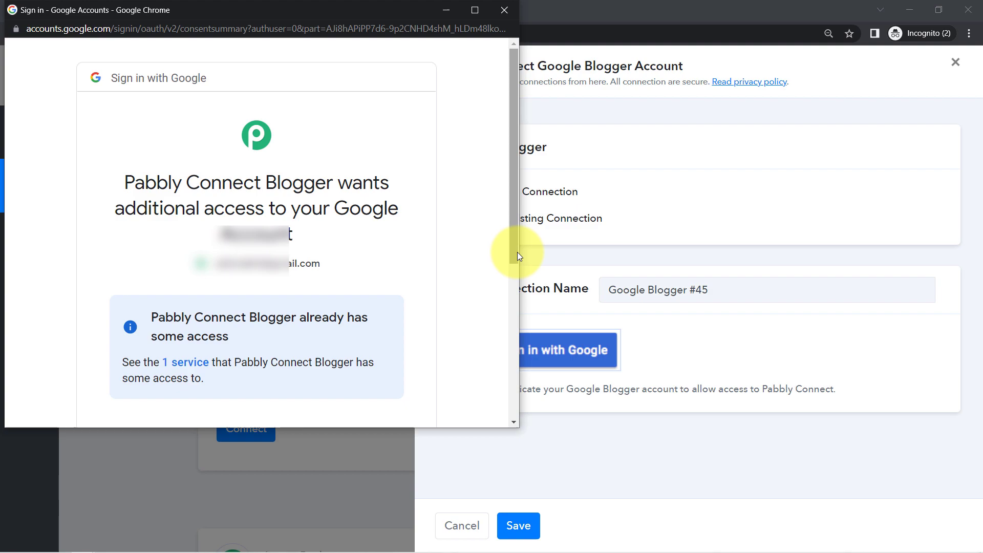
drag(516, 252, 509, 413)
click(361, 323)
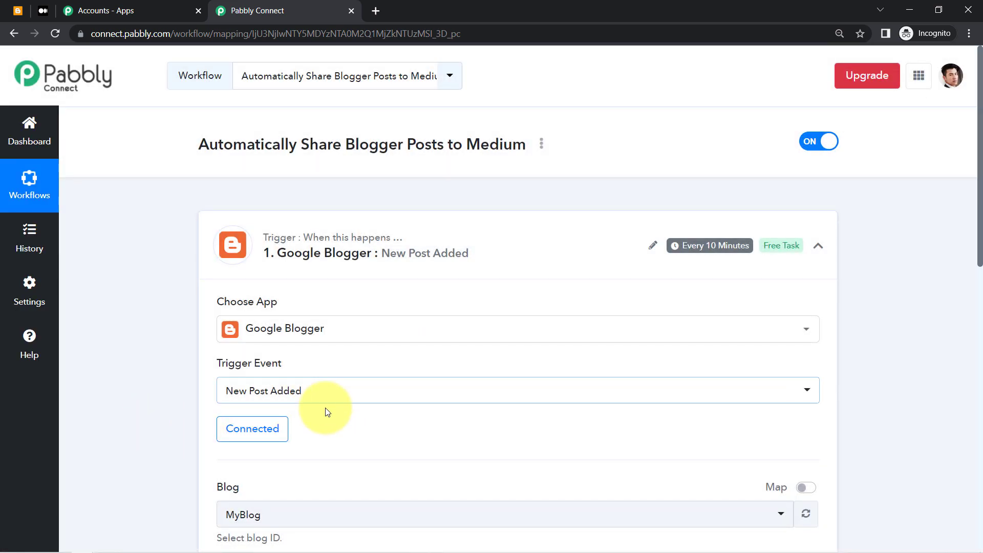
Check the blog name in Blogger's blog list and glance at the Medium stories
drag(979, 234, 975, 322)
scroll(976, 322, down, 1)
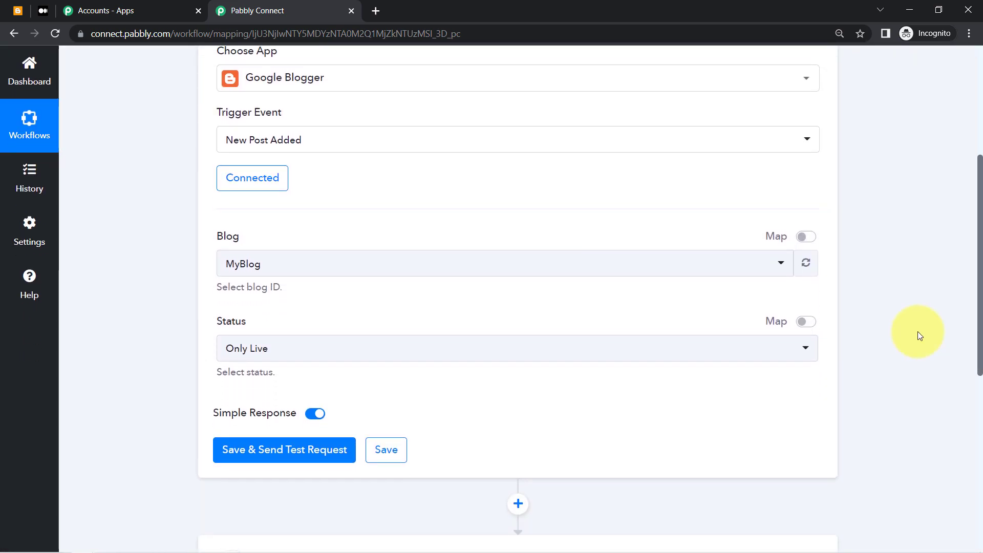
click(18, 10)
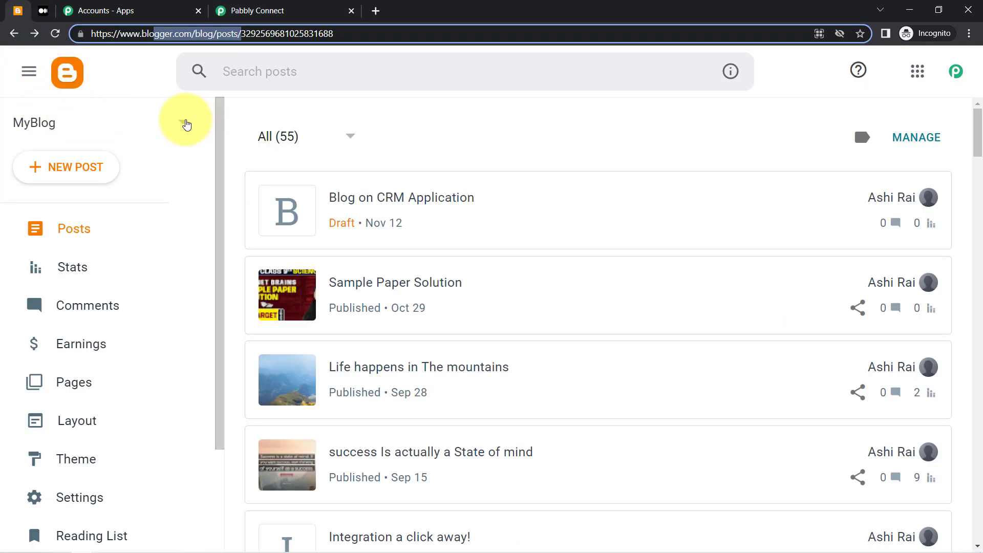
click(183, 122)
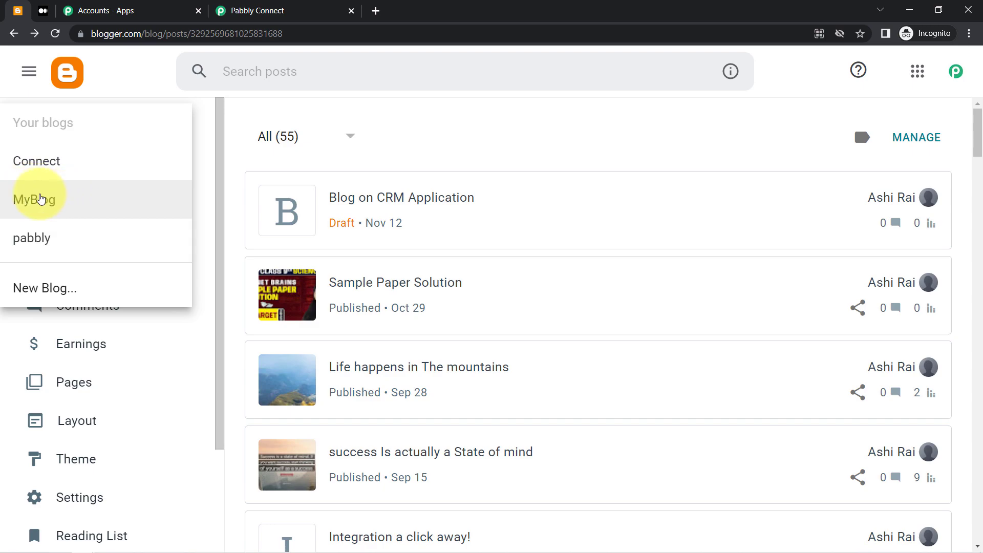
click(204, 129)
click(230, 10)
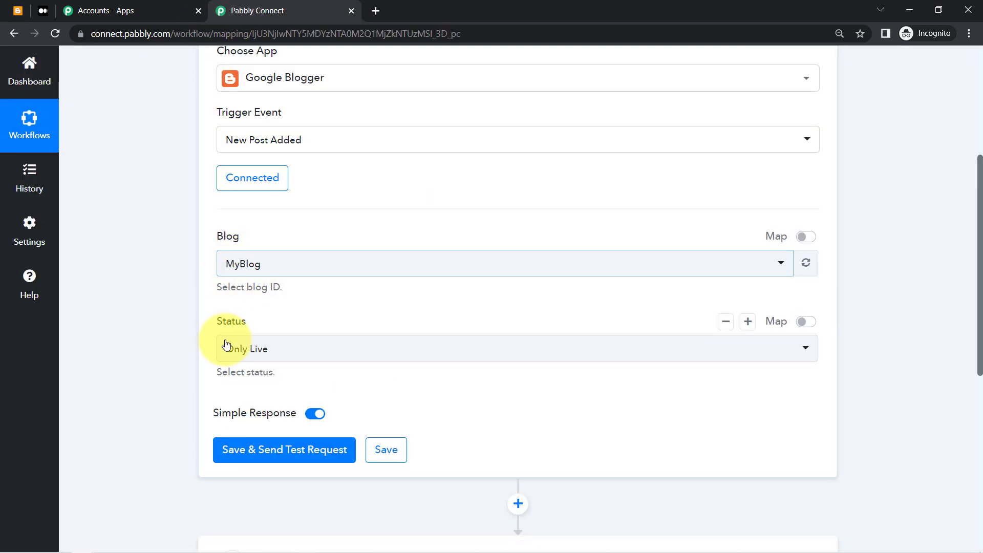
click(7, 14)
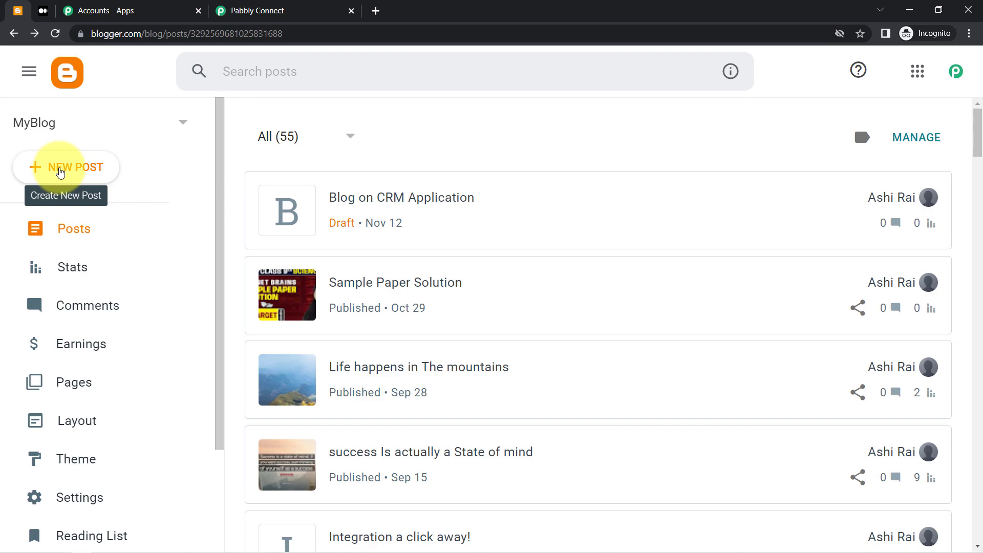
click(47, 11)
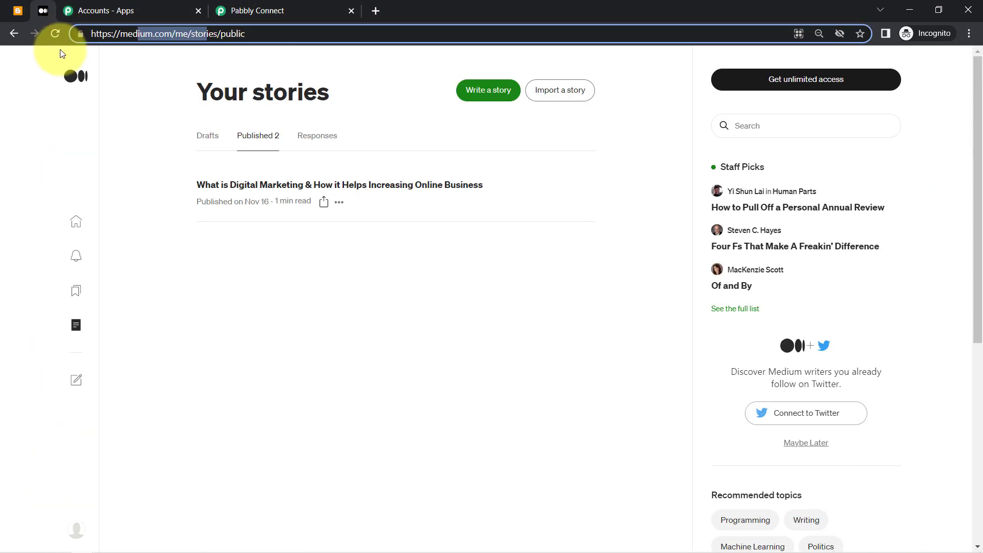
click(272, 10)
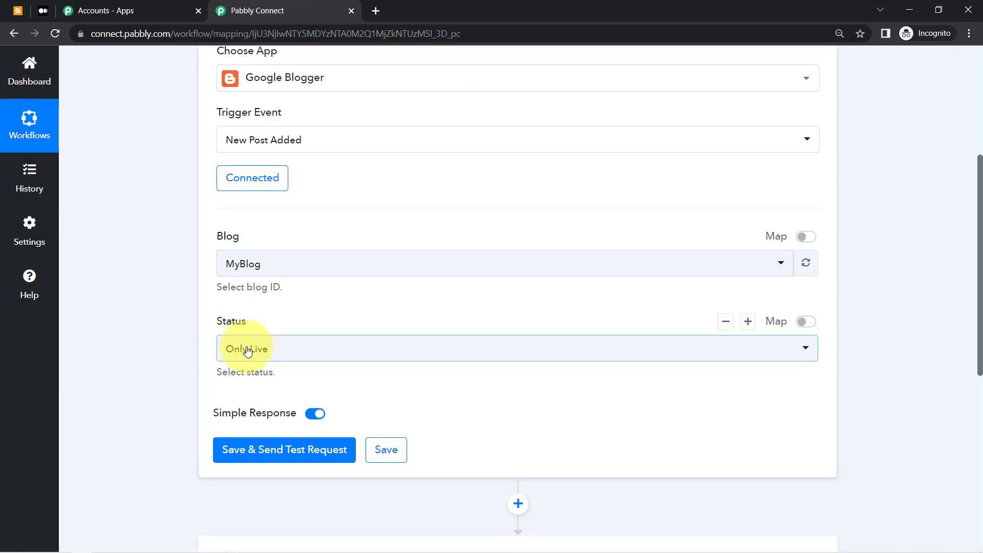
Keep the trigger Status at Only Live, then go back to the Blogger posts list
click(232, 349)
click(225, 364)
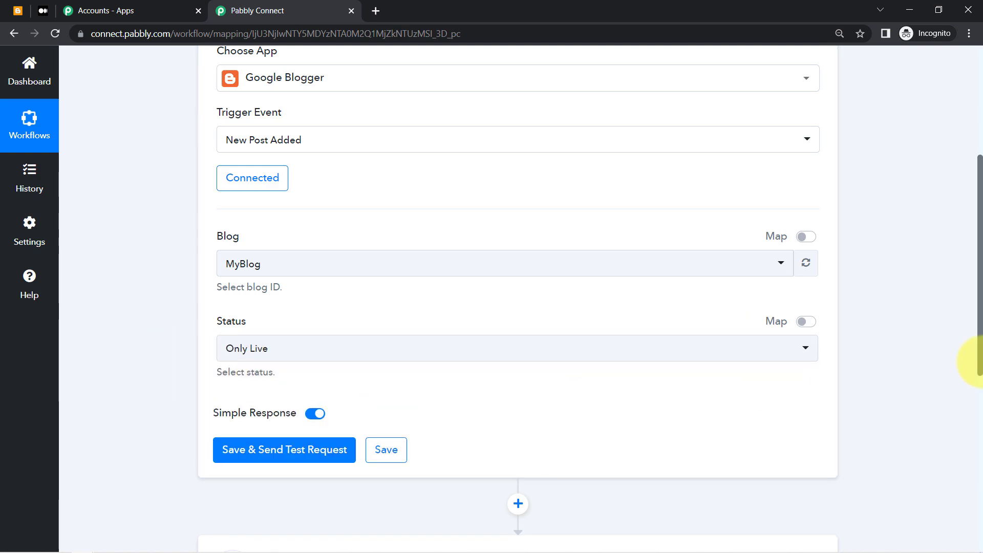
drag(981, 350, 980, 428)
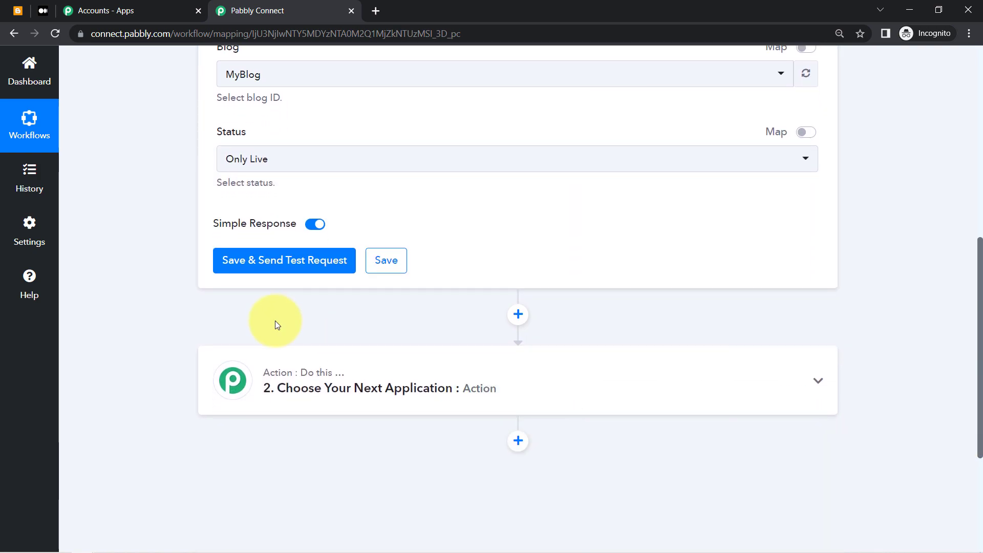
click(19, 10)
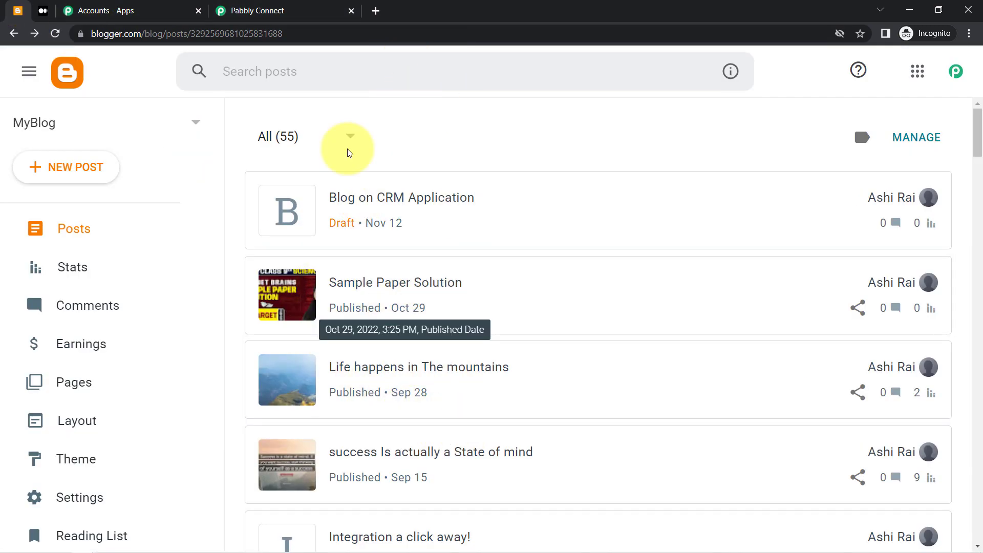
click(259, 10)
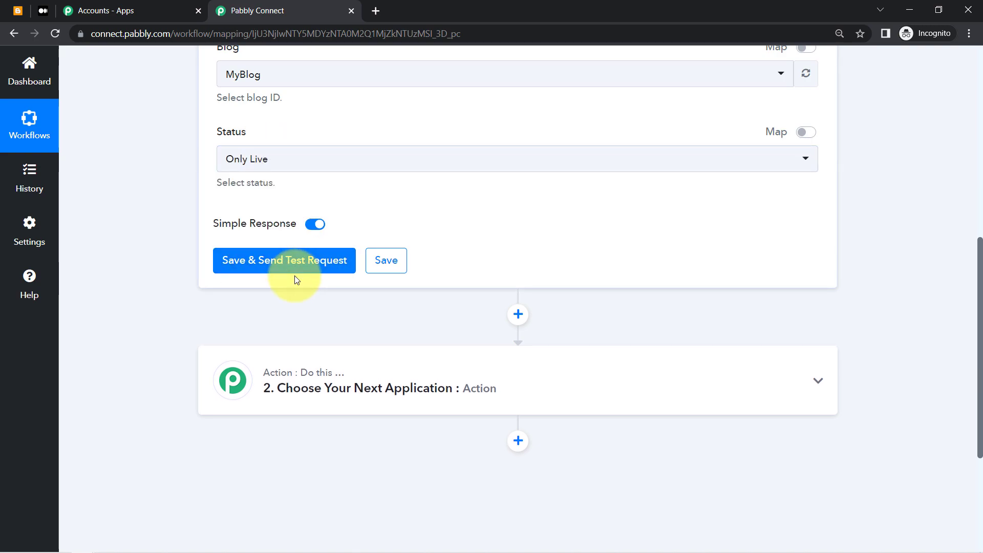
click(18, 10)
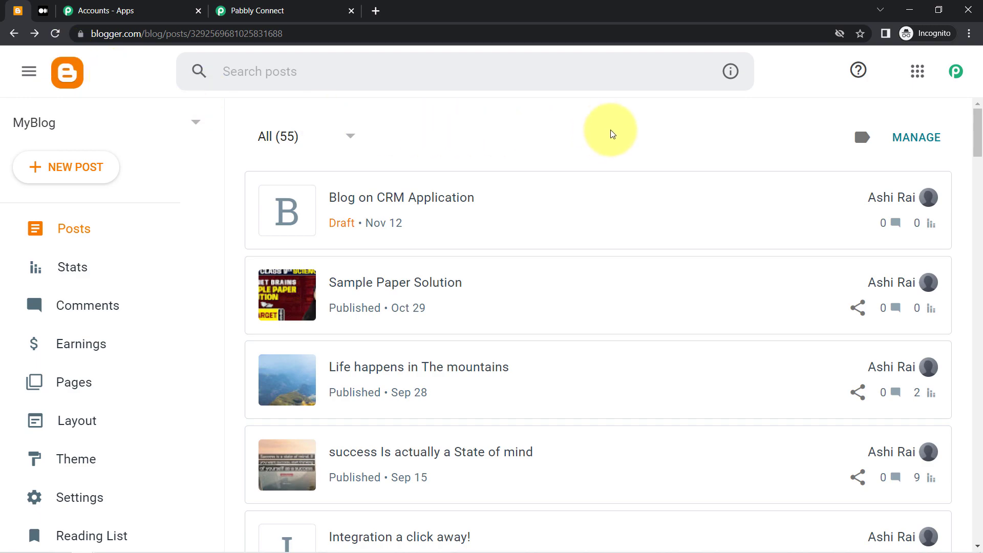
Start a new Blogger post titled 'Top Benefits of Marketing Automation in 2022' from Notepad
click(78, 177)
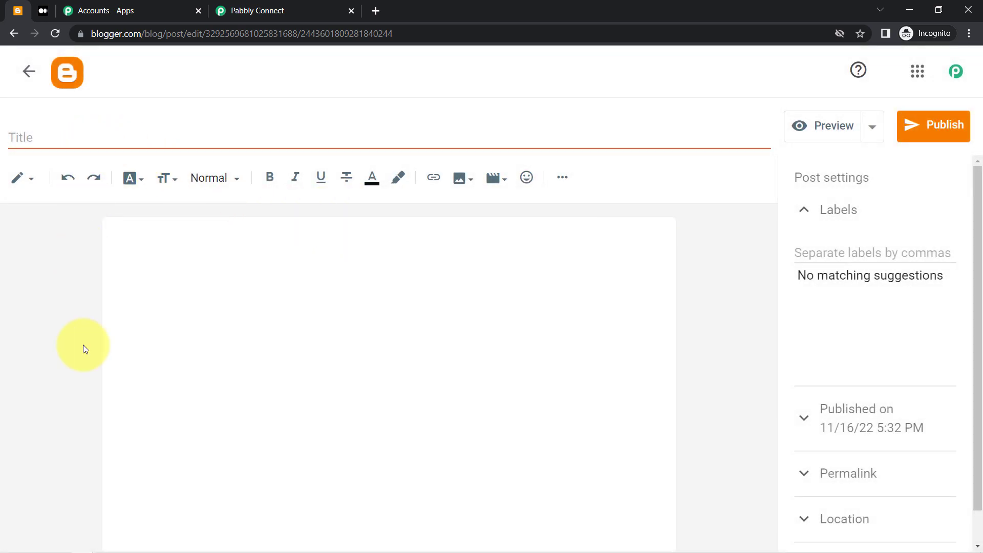
click(106, 544)
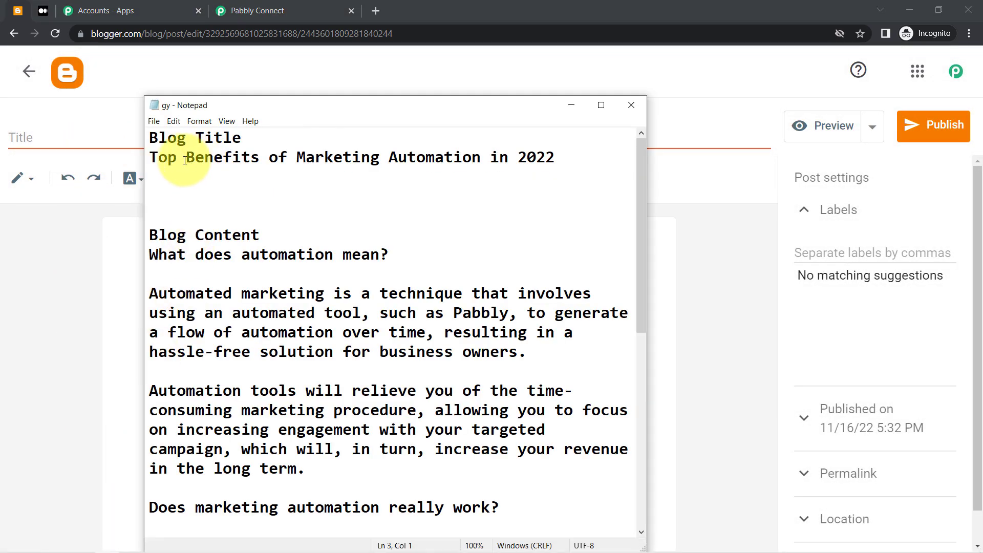
drag(553, 157, 152, 151)
key(ctrl+c)
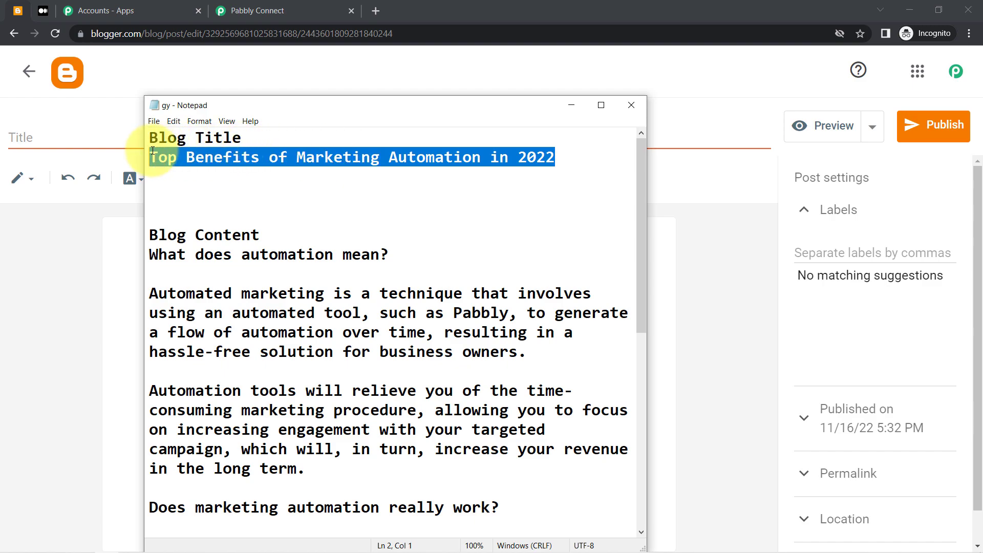
click(72, 143)
key(ctrl+v)
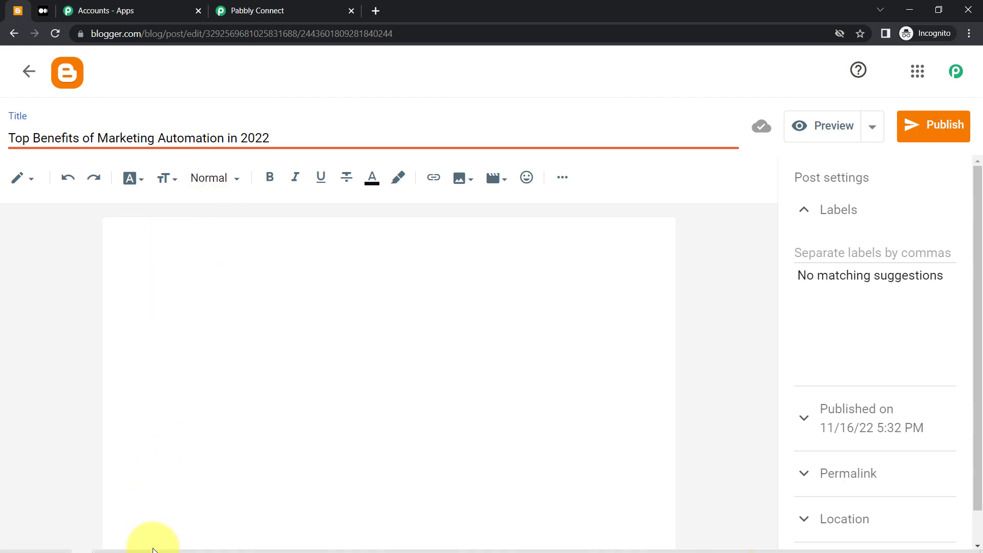
Paste the article content from Notepad into the post body
click(106, 544)
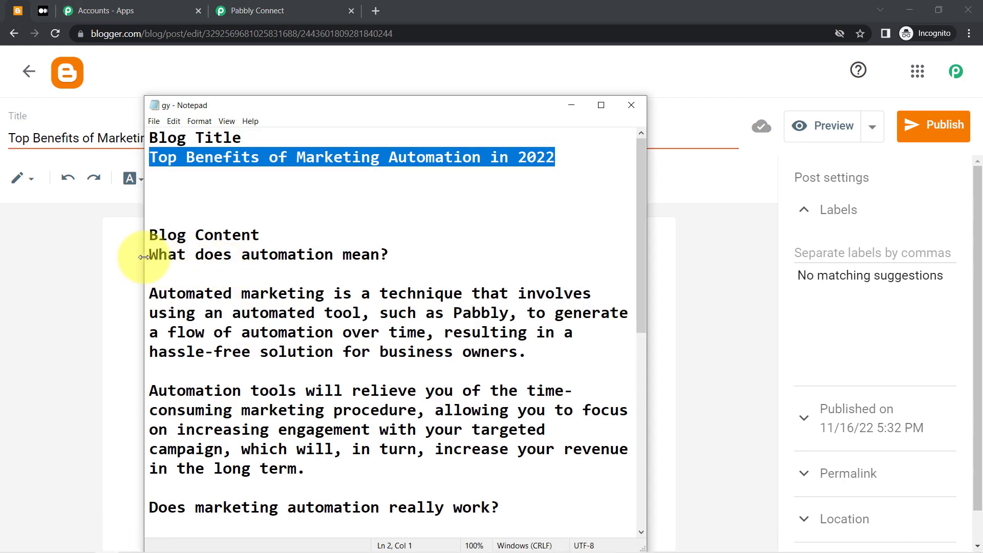
drag(152, 257, 355, 550)
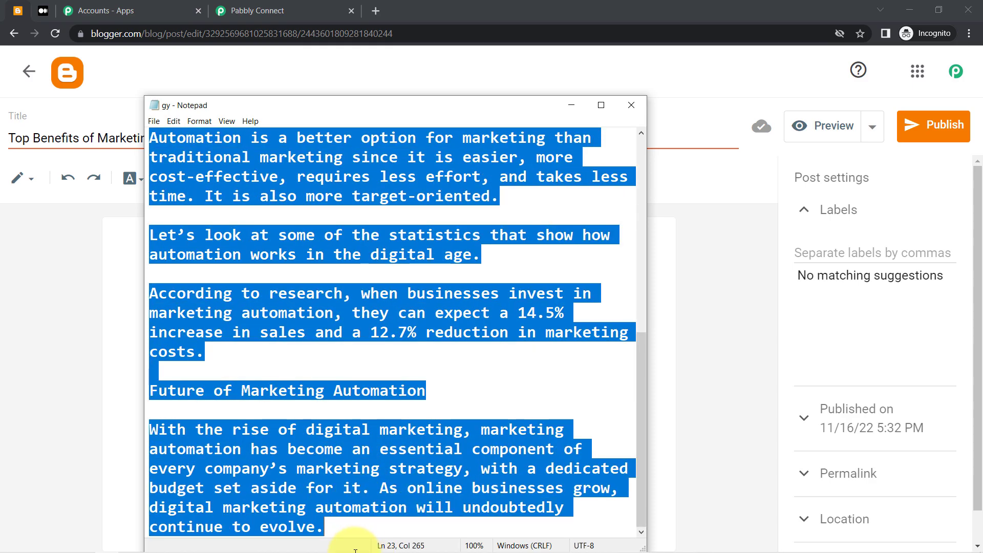
click(718, 341)
click(194, 258)
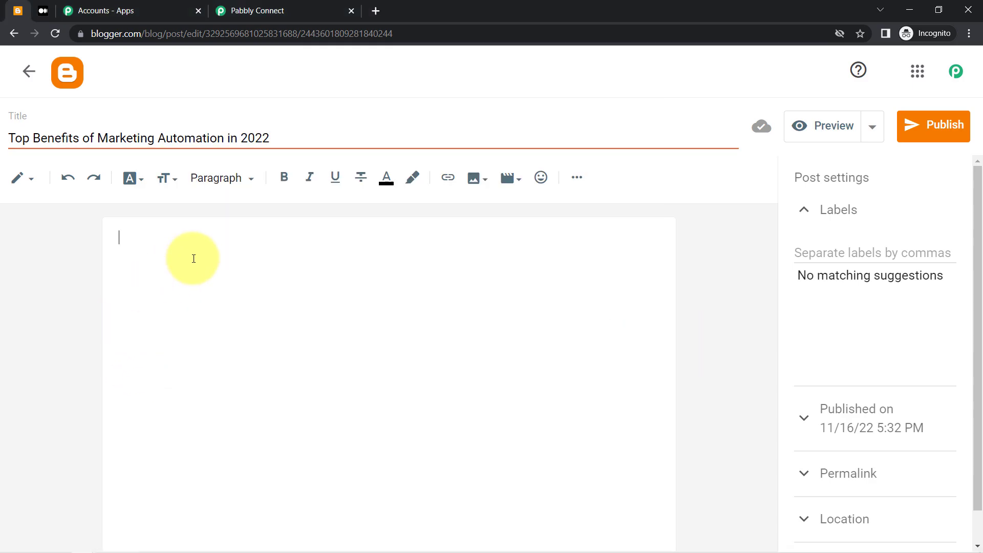
key(ctrl+v)
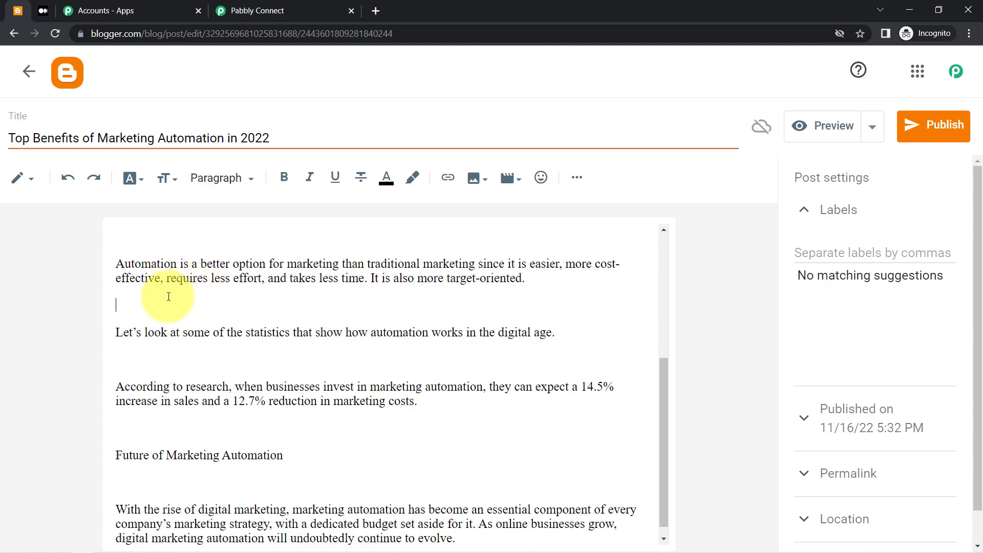
Remove stray blank lines between paragraphs, including around Future of Marketing Automation
key(Delete)
click(139, 345)
key(Delete)
click(152, 414)
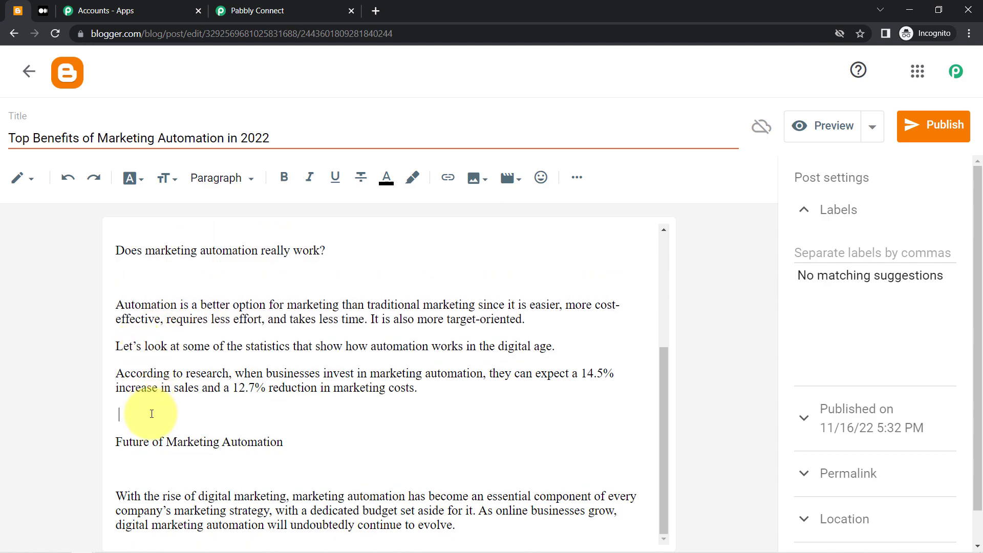
key(Delete)
click(130, 467)
key(Delete)
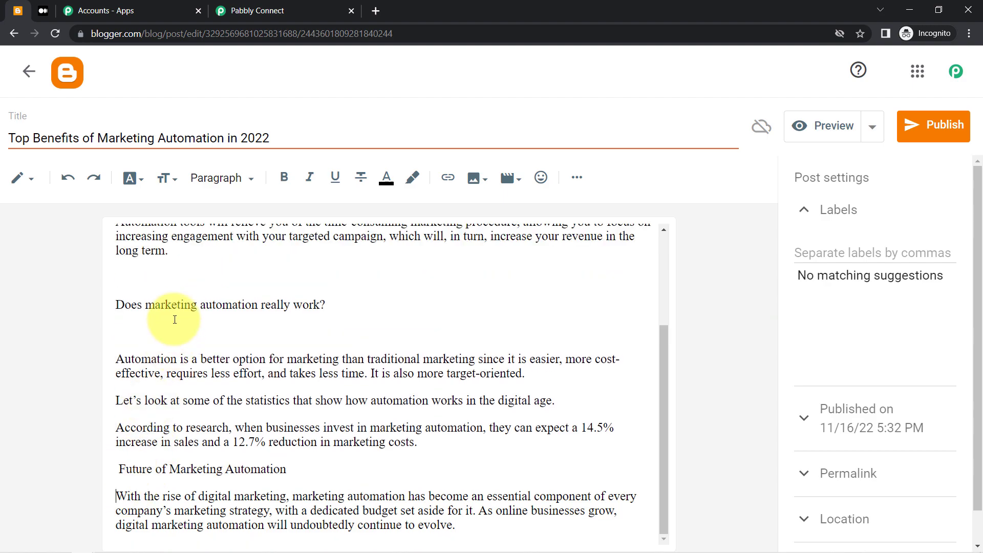
click(137, 341)
key(Delete)
key(ctrl+z)
scroll(205, 307, up, 2)
drag(282, 236, 116, 244)
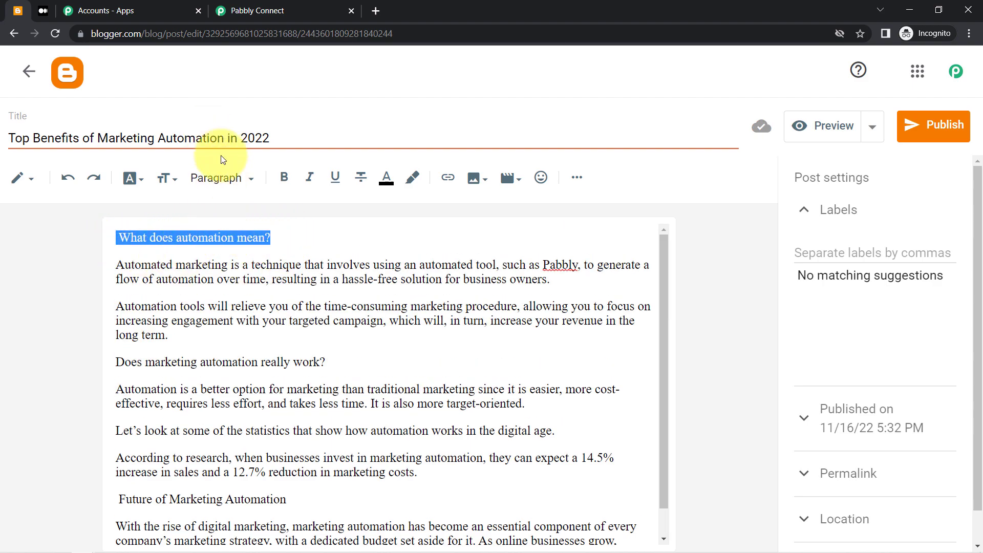
Make 'What does automation mean?' a Heading and 'Does marketing automation really work?' a Subheading
click(226, 190)
click(238, 246)
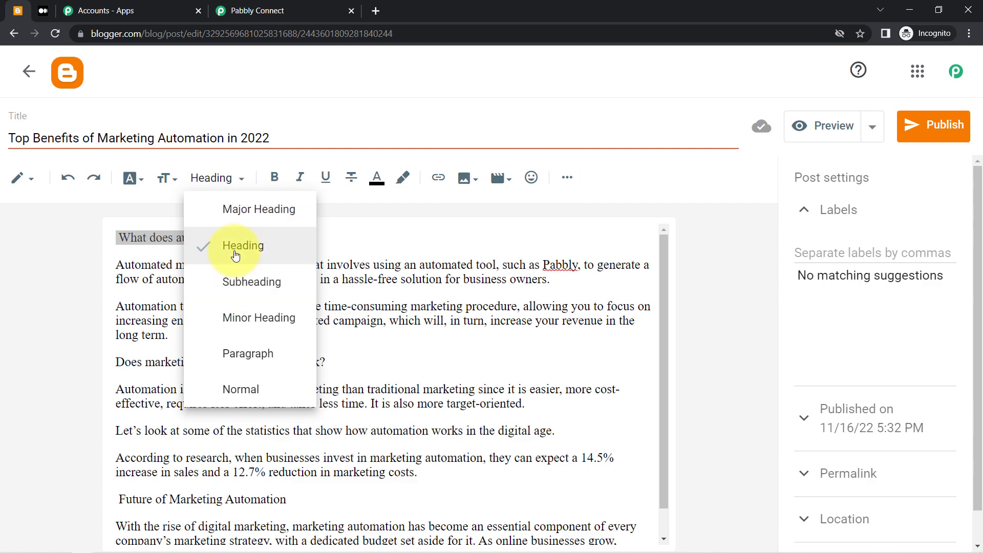
click(180, 317)
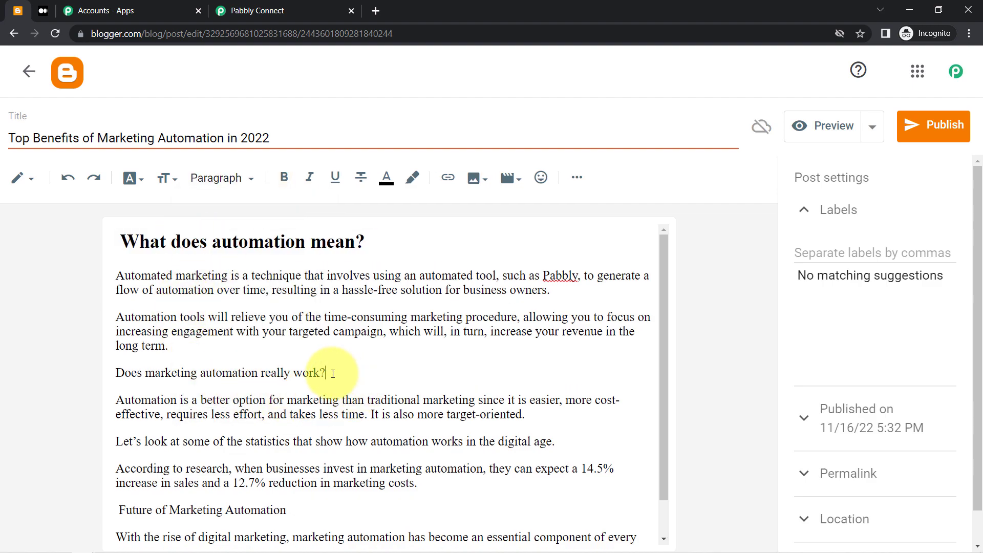
drag(333, 374, 88, 378)
click(220, 178)
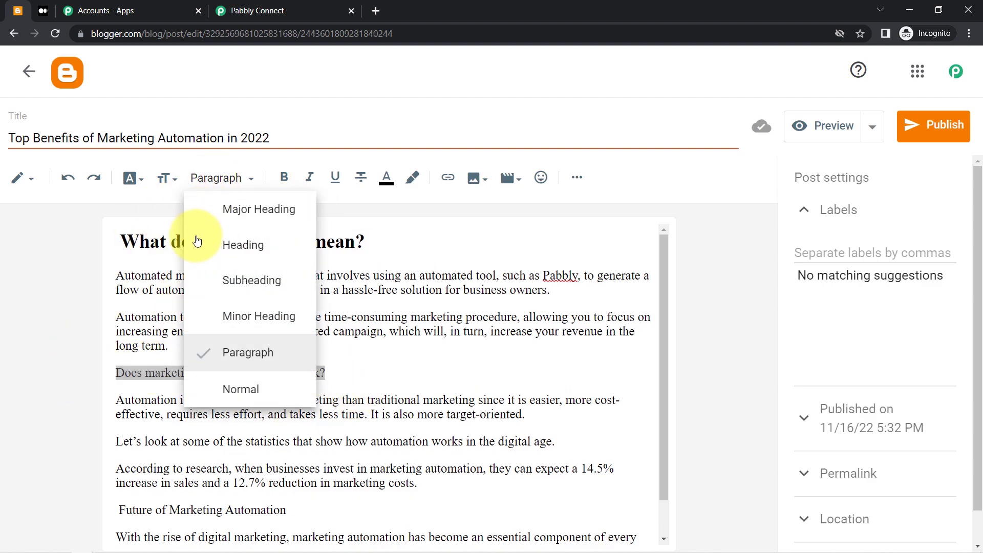
click(252, 282)
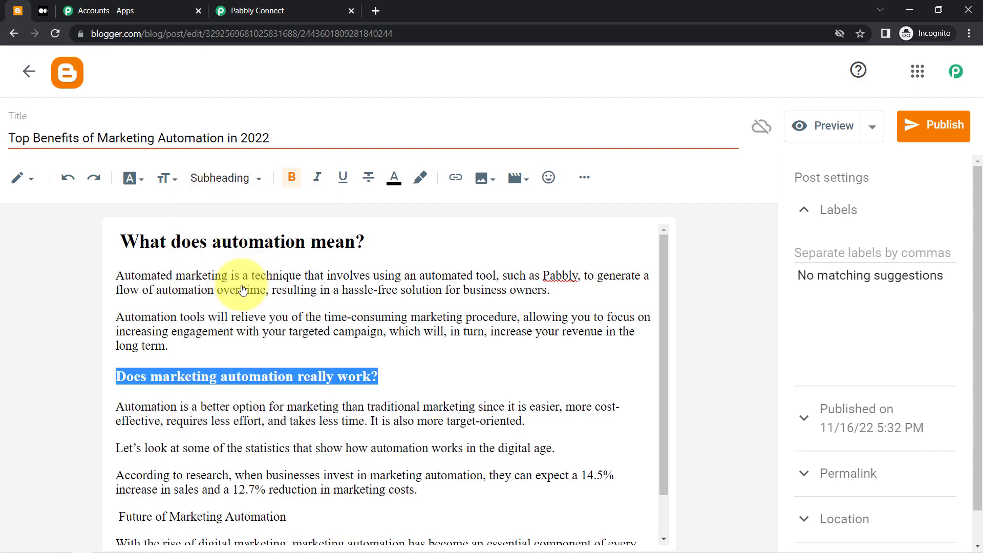
click(191, 343)
Make 'Future of Marketing Automation' a Subheading
scroll(246, 379, down, 1)
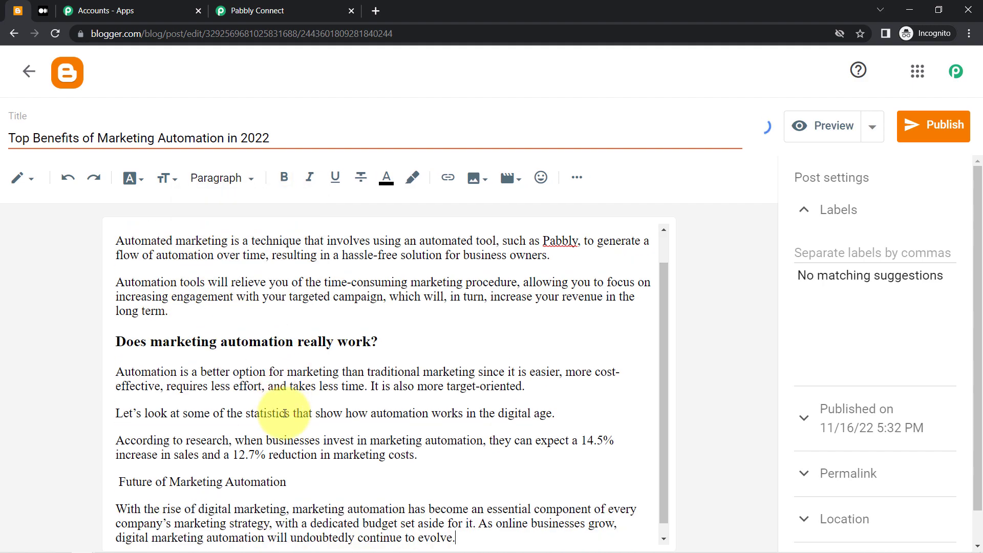
drag(286, 485, 116, 483)
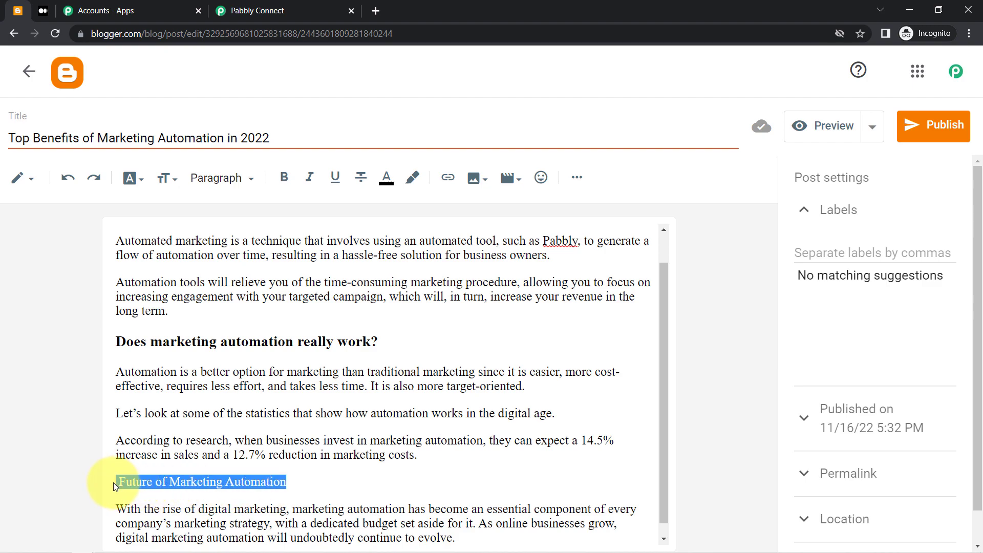
click(230, 178)
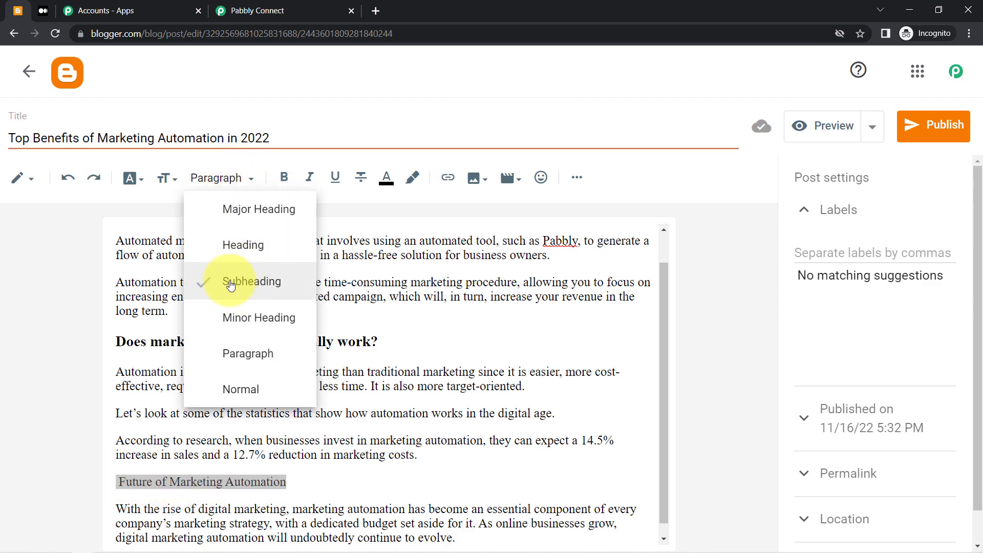
click(232, 281)
click(318, 282)
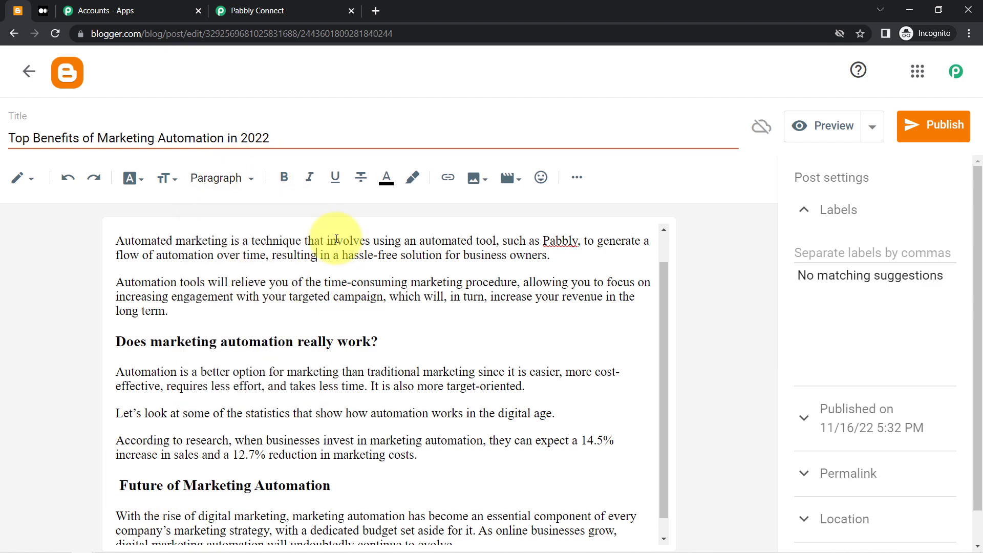
Add a single empty line after the 'long term.' paragraph
key(ctrl+Home)
click(209, 342)
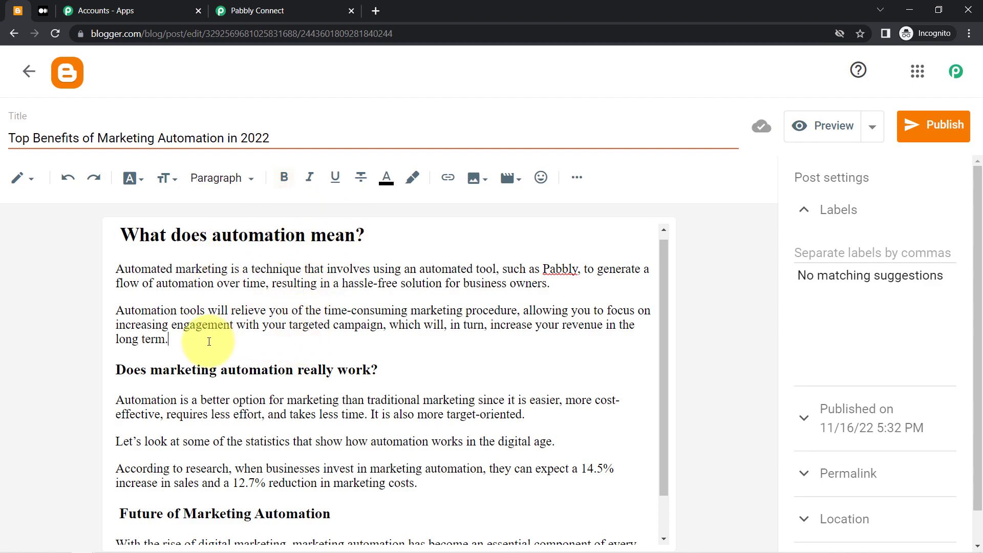
key(Return)
key(Return)
key(BackSpace)
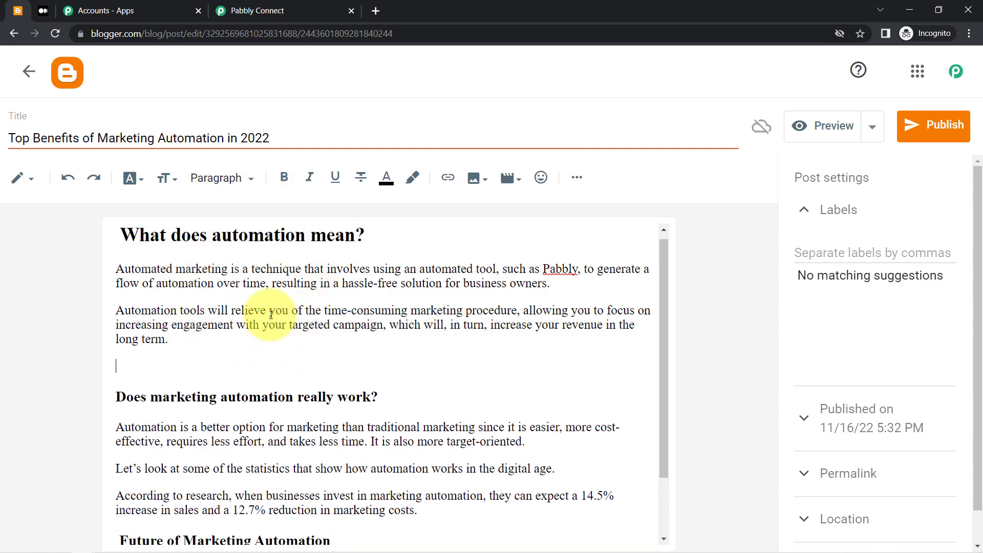
Insert the online-marketing image uploaded from the computer at Large size
click(474, 177)
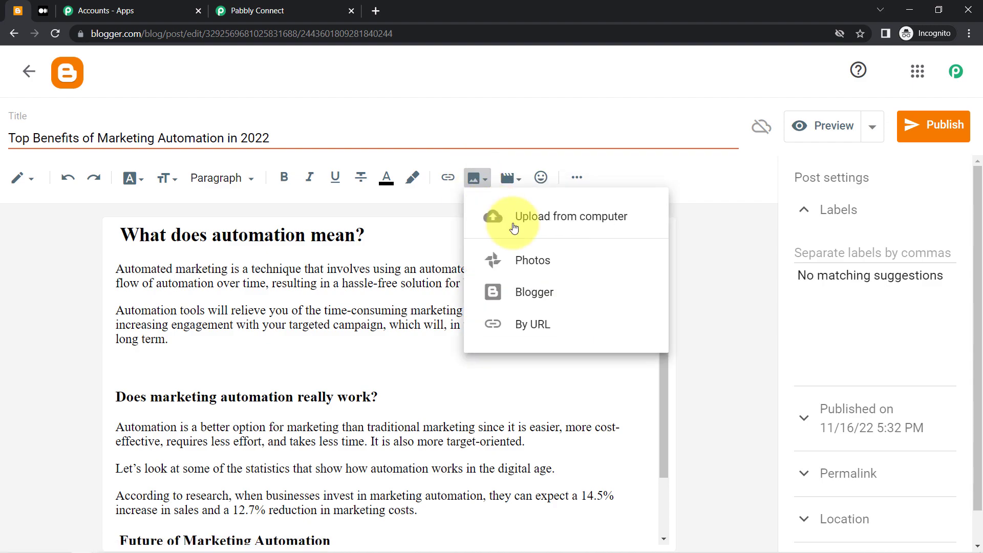
click(538, 222)
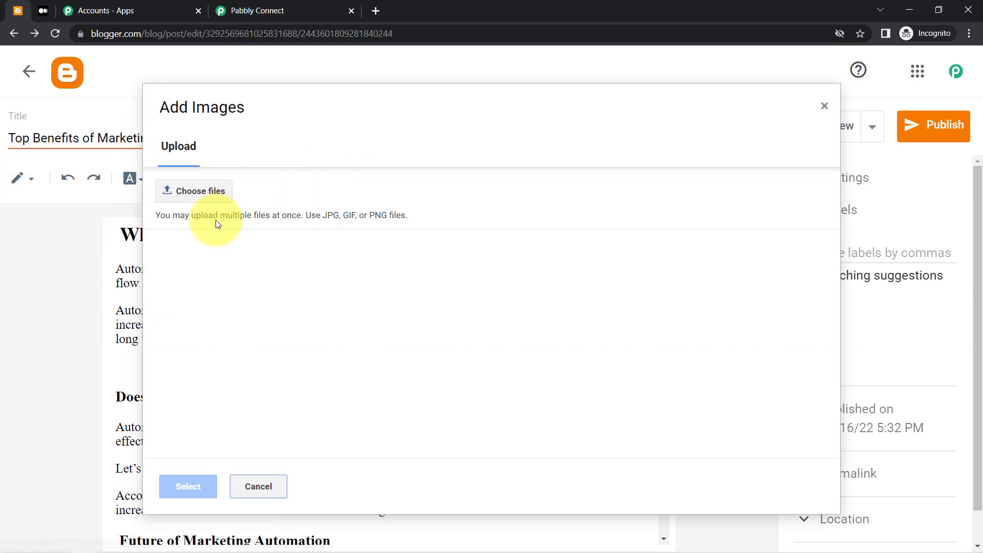
click(188, 193)
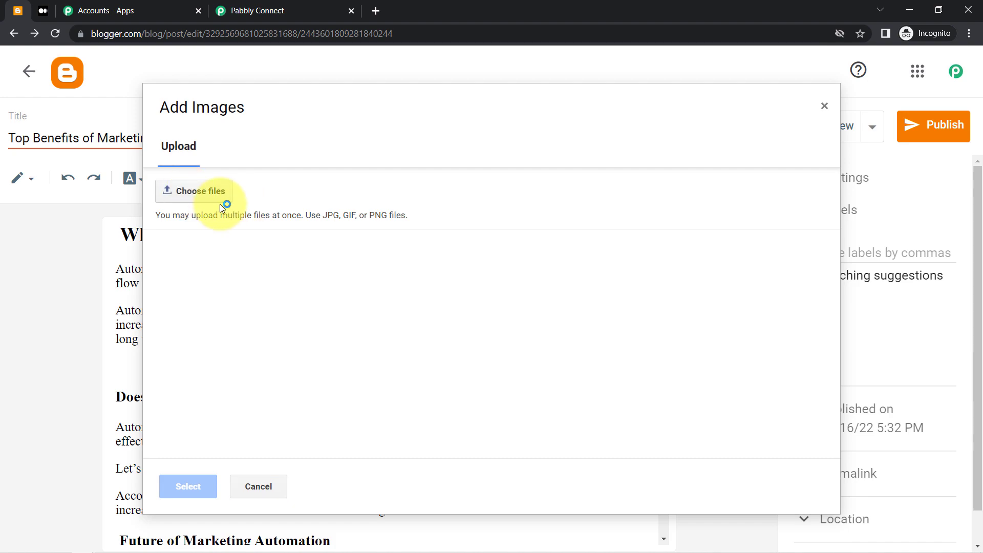
click(144, 134)
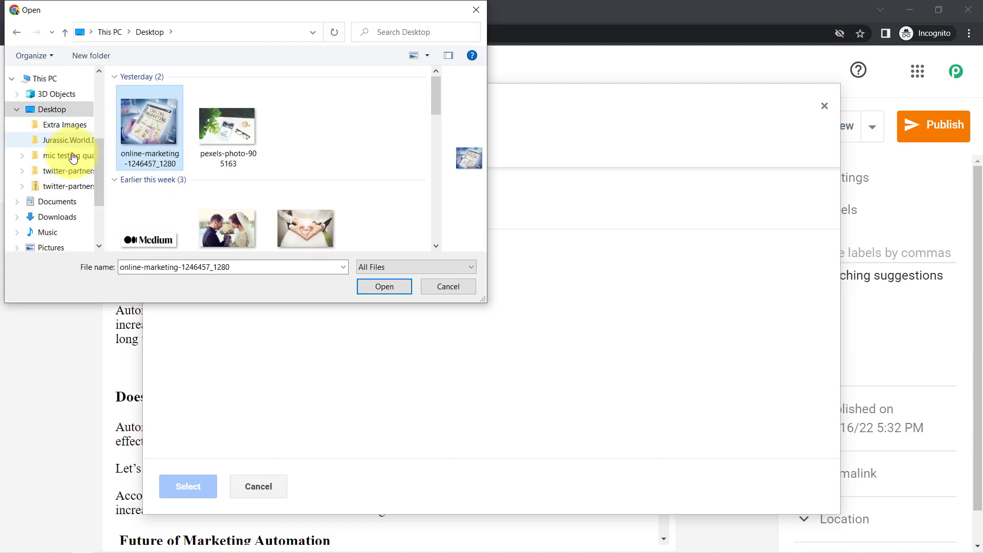
click(384, 286)
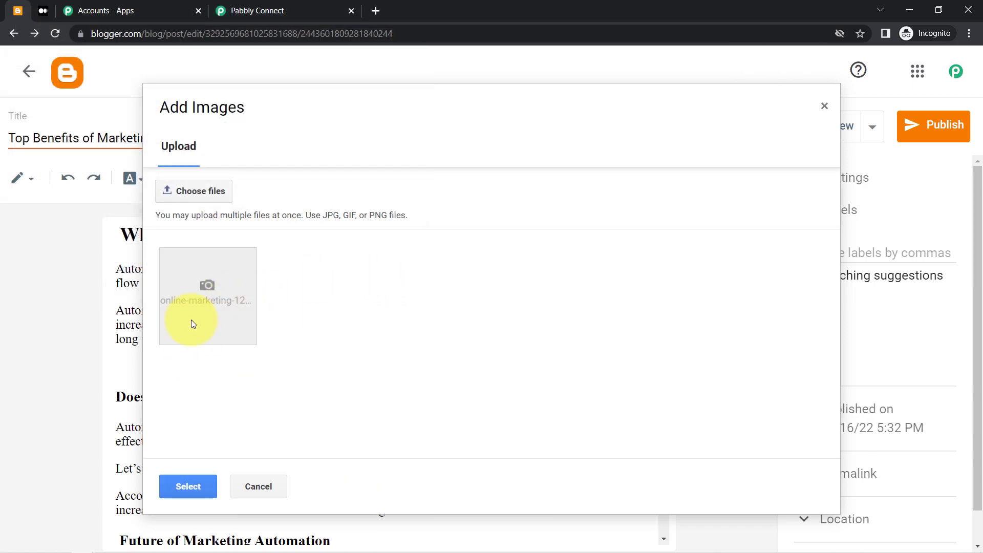
click(183, 487)
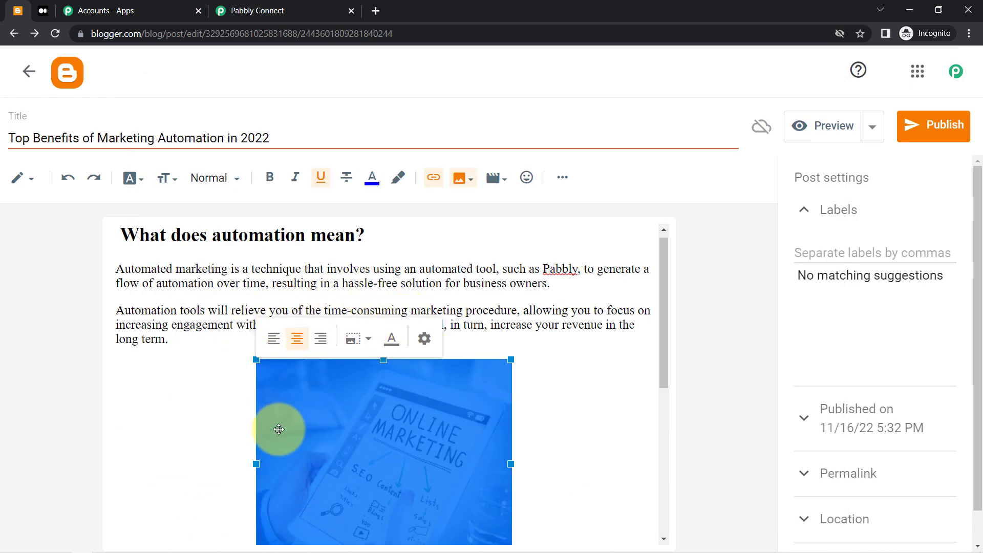
drag(663, 302, 663, 365)
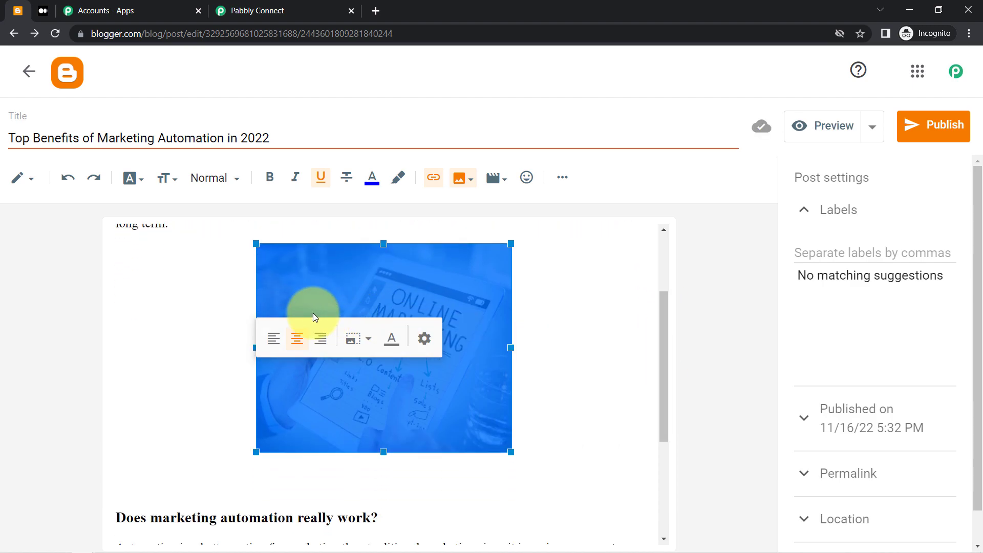
click(369, 338)
click(332, 416)
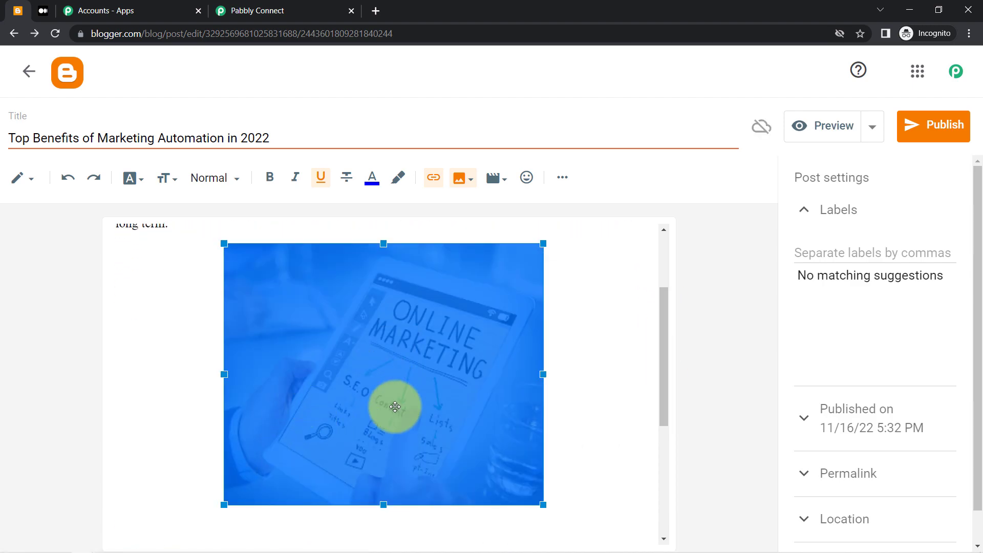
click(472, 358)
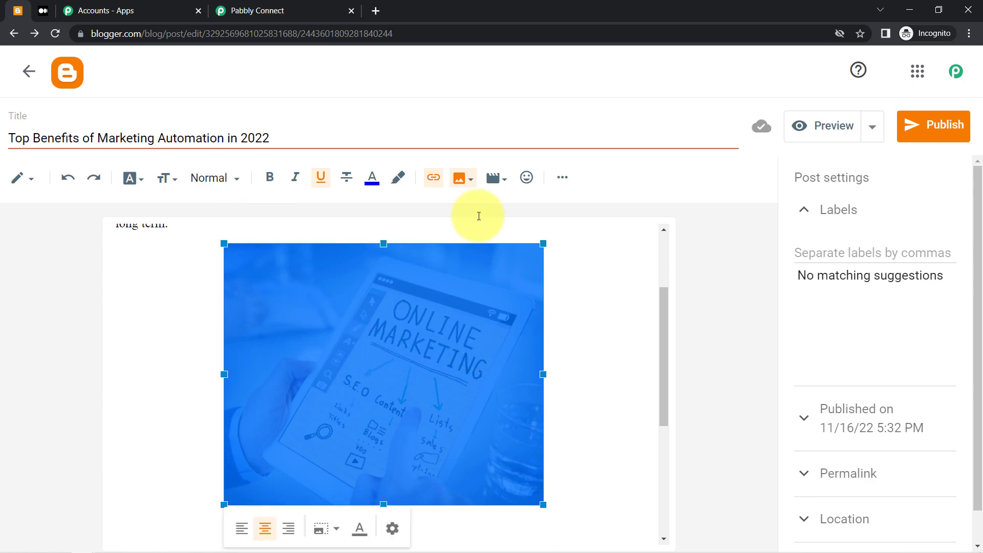
Publish the post and return to the Pabbly Connect workflow
click(915, 135)
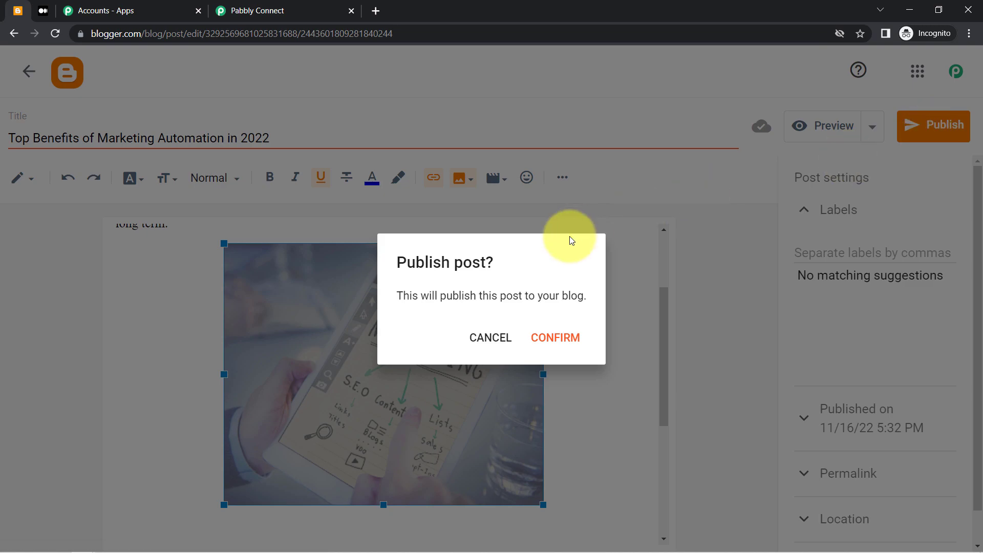
click(544, 342)
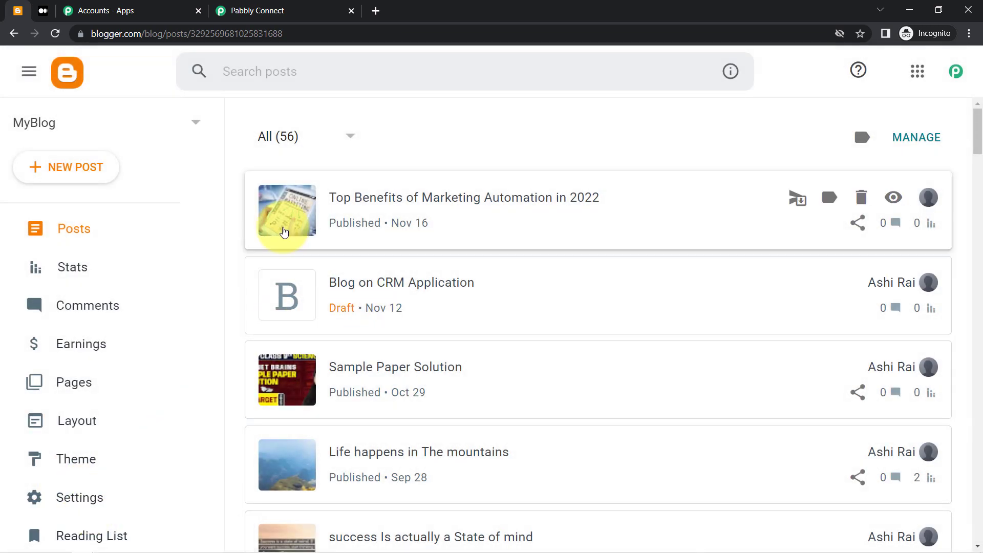
click(269, 6)
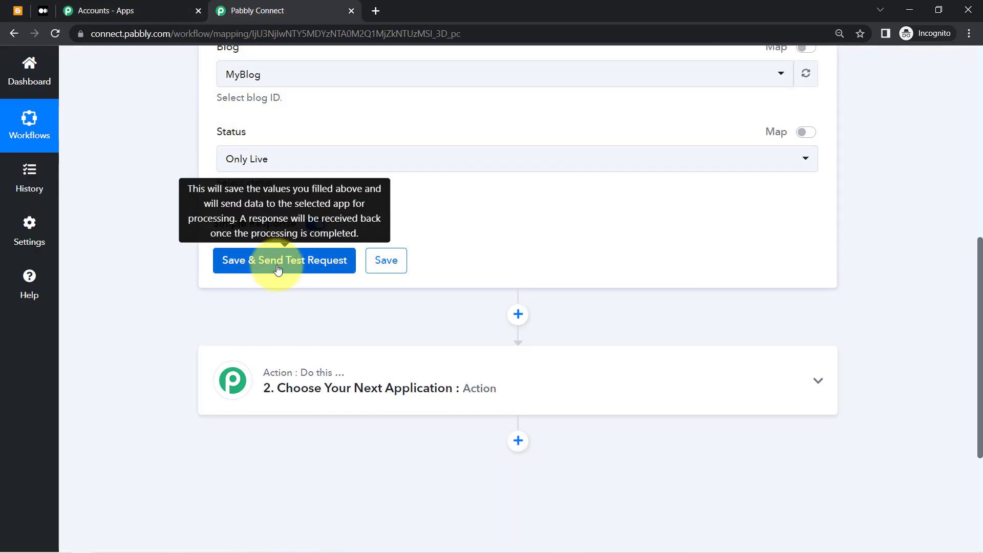
Run the Blogger trigger test and compare the returned title with Blogger's posts list
click(310, 262)
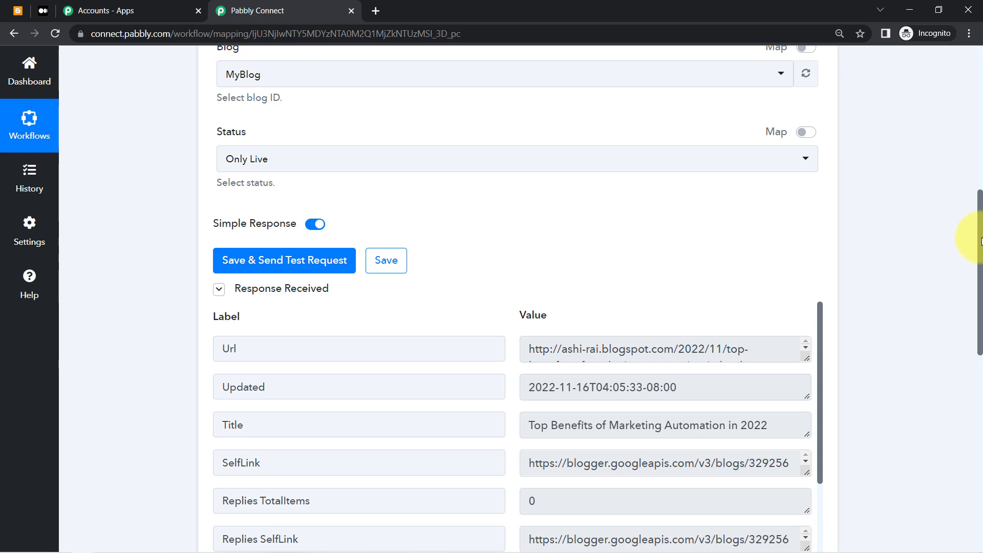
drag(980, 242, 968, 285)
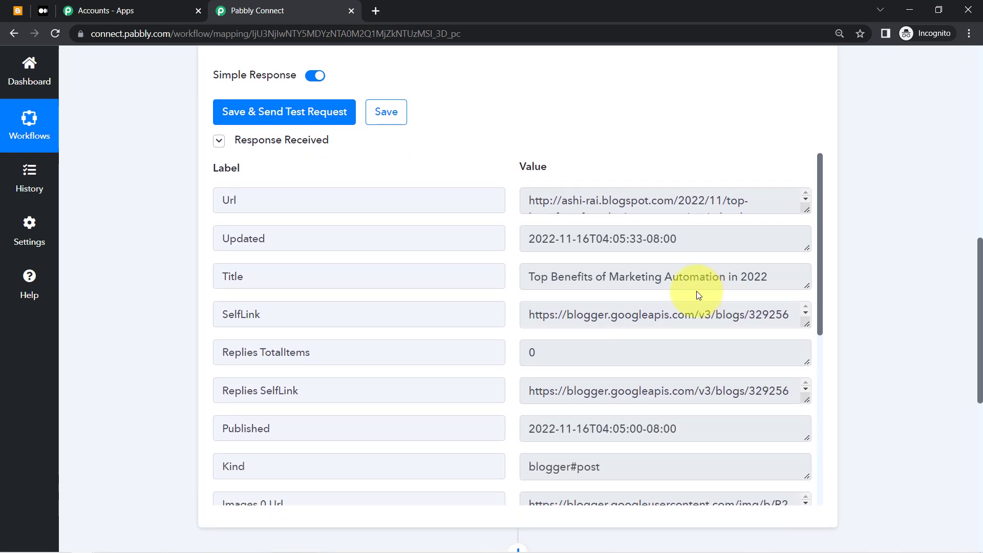
drag(561, 283, 761, 279)
click(12, 12)
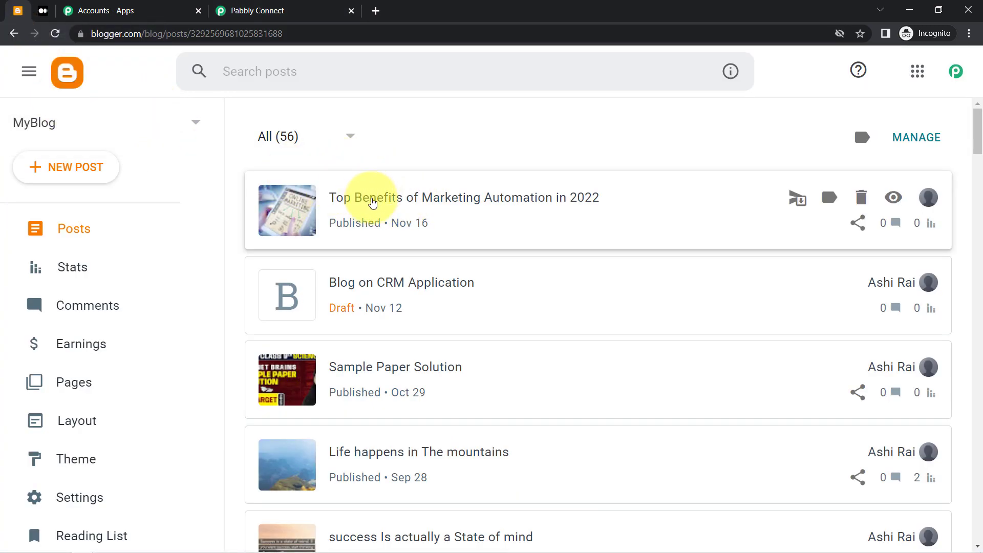
click(245, 10)
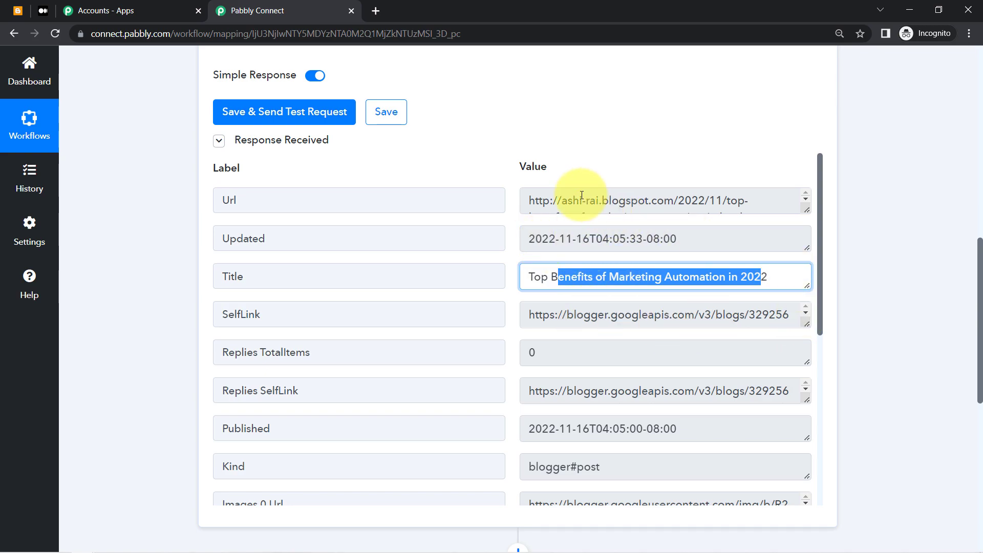
Copy the returned post Url and open the live post in a new tab to verify it
drag(575, 201, 807, 202)
triple_click(740, 201)
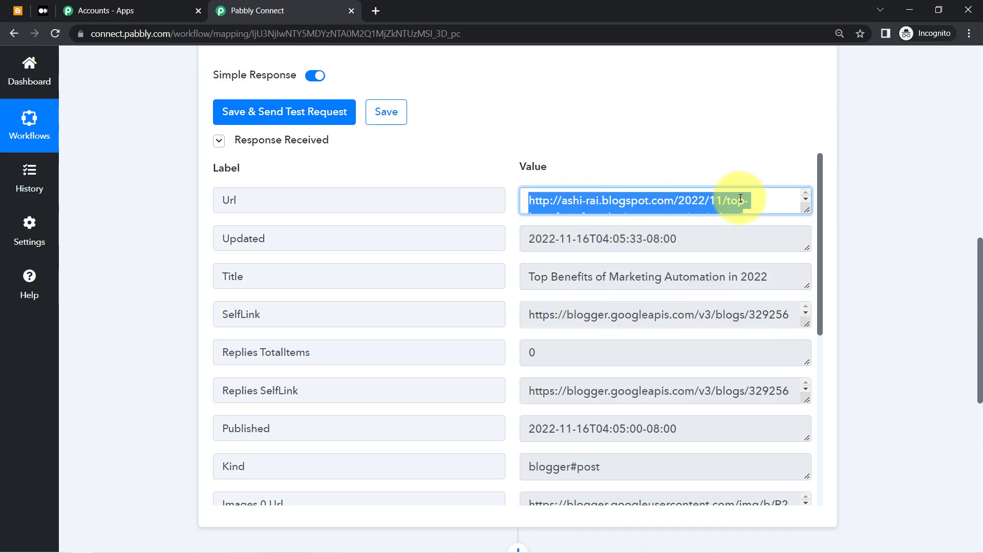
key(ctrl+c)
key(ctrl+t)
key(ctrl+v)
key(Return)
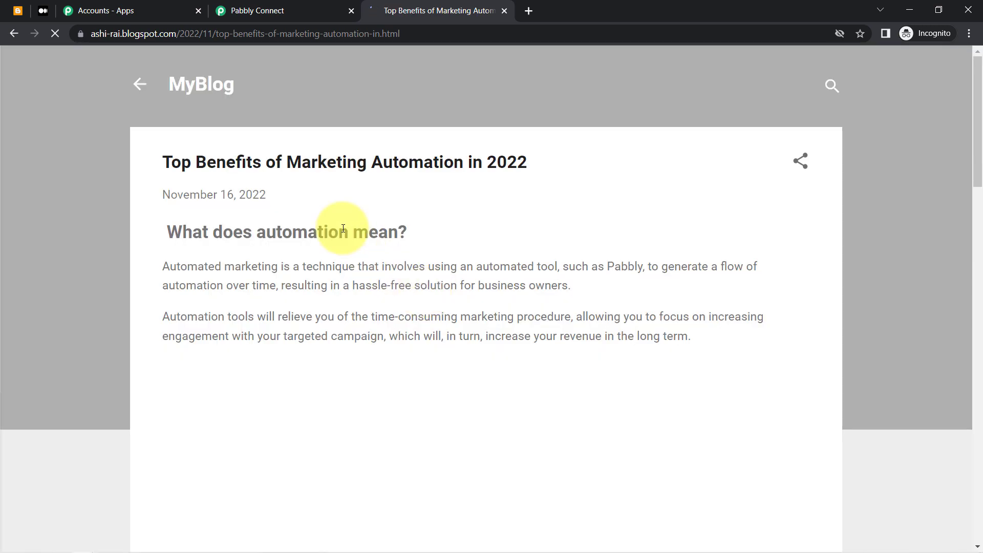
drag(235, 163, 399, 163)
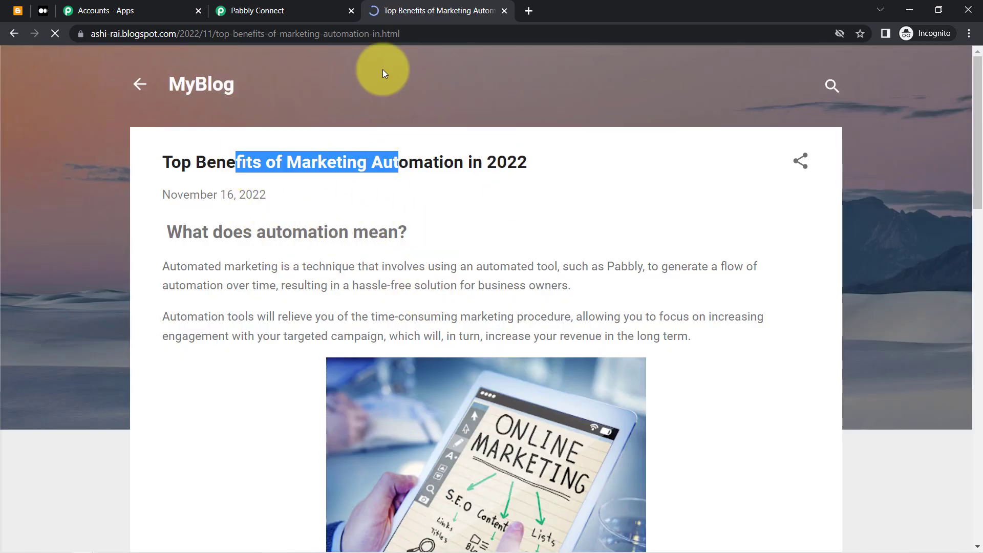
drag(260, 34, 373, 34)
click(324, 7)
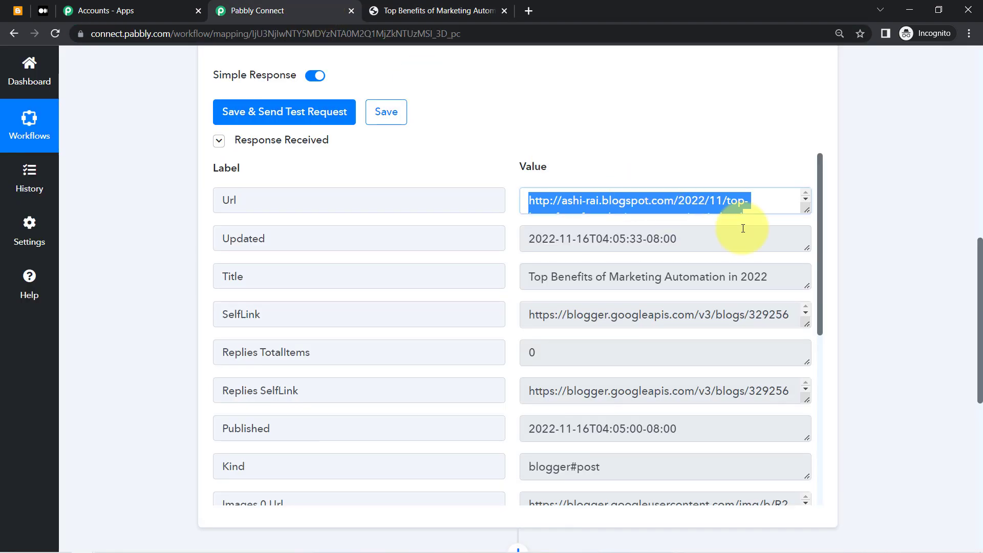
Enlarge the Content field to read the post's HTML, then scroll down to the empty action step
drag(819, 205, 820, 214)
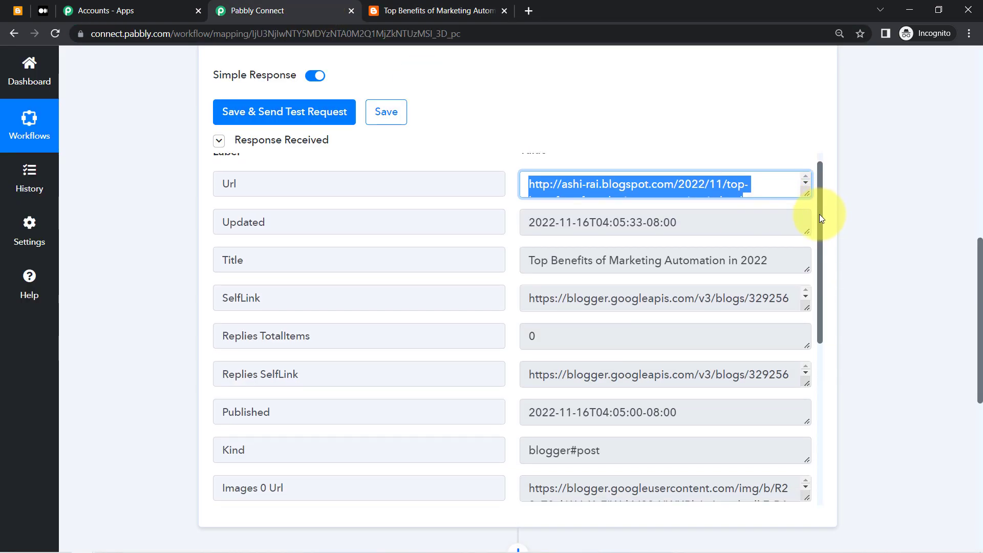
drag(646, 261, 736, 249)
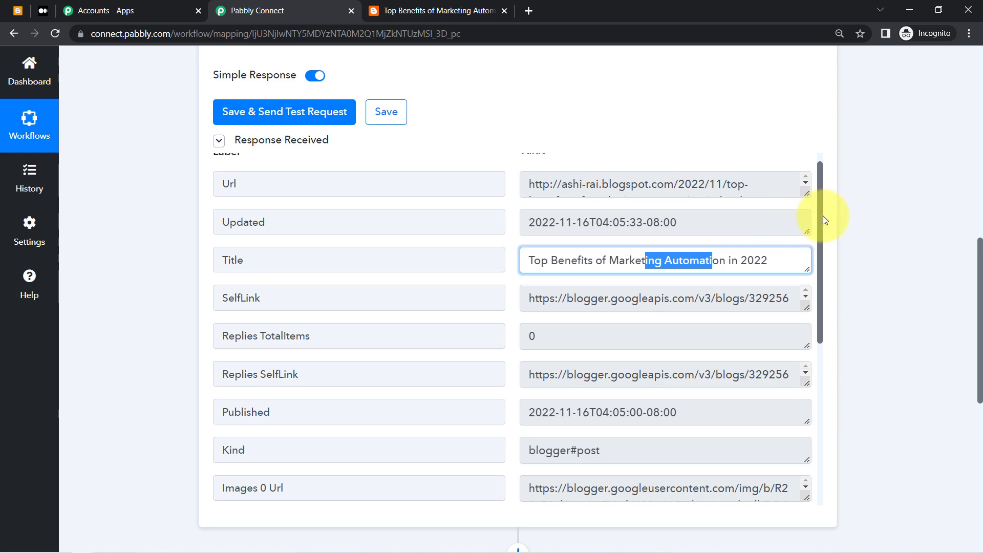
drag(823, 216, 818, 392)
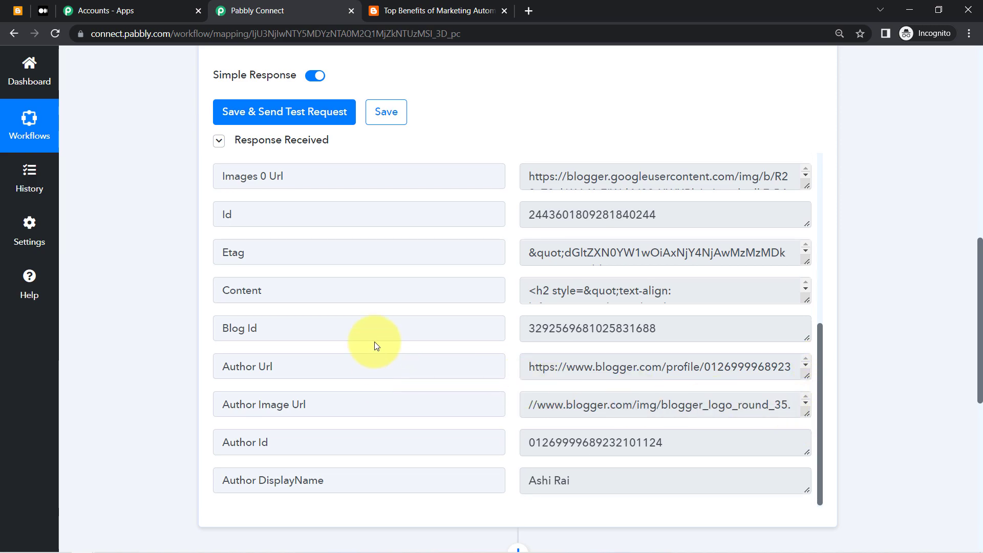
drag(808, 302, 814, 519)
click(550, 292)
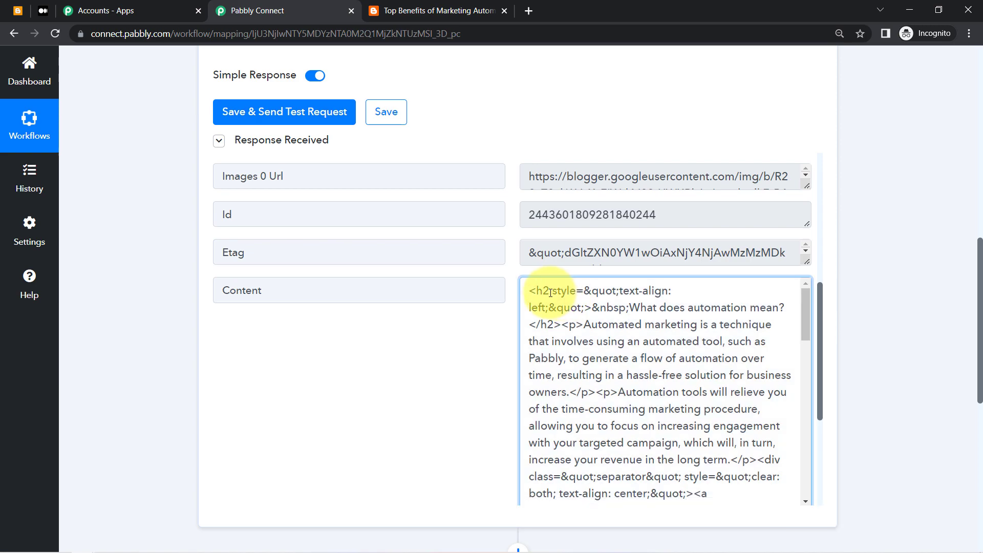
drag(541, 292, 583, 325)
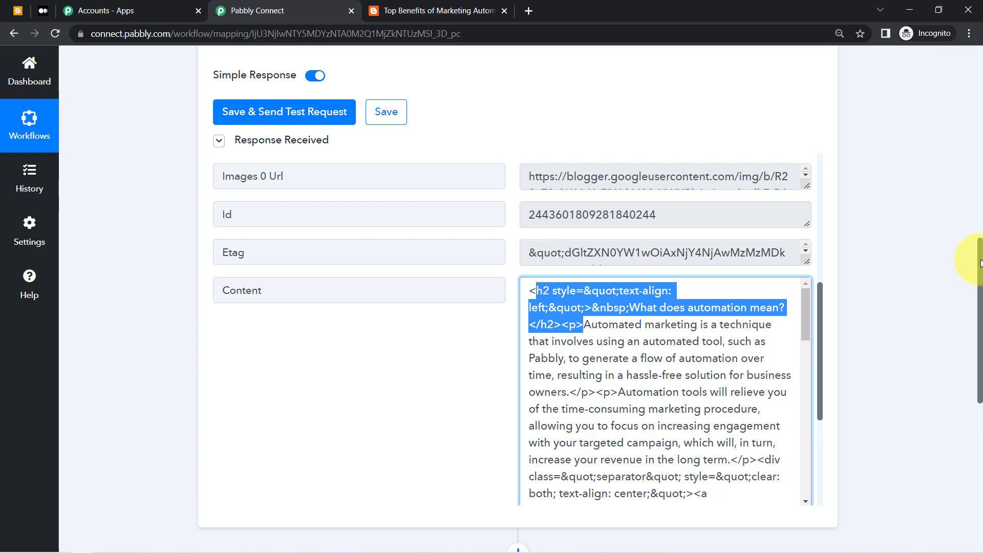
scroll(981, 263, down, 1)
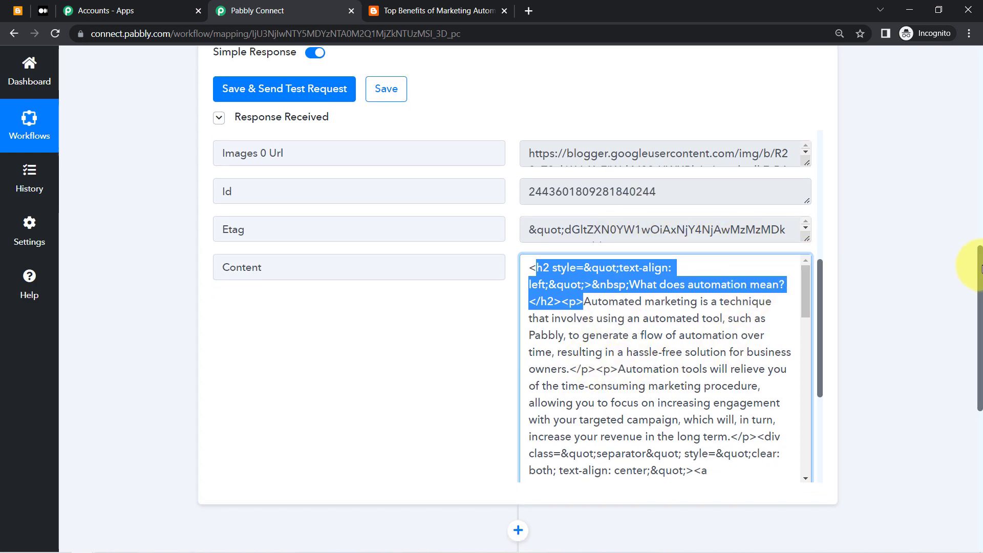
drag(980, 267, 980, 377)
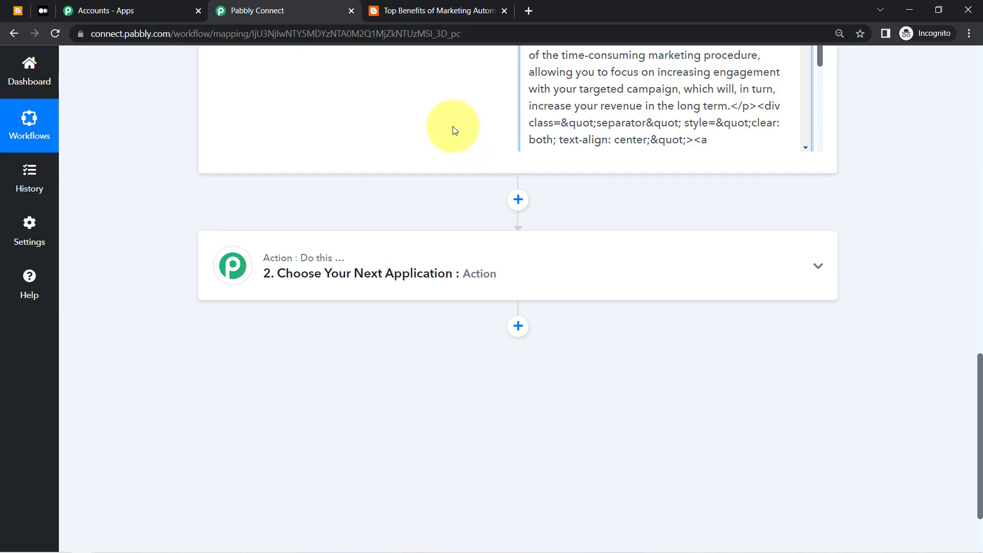
Set the action step's app to Medium with the Create Post action event
click(314, 263)
click(247, 347)
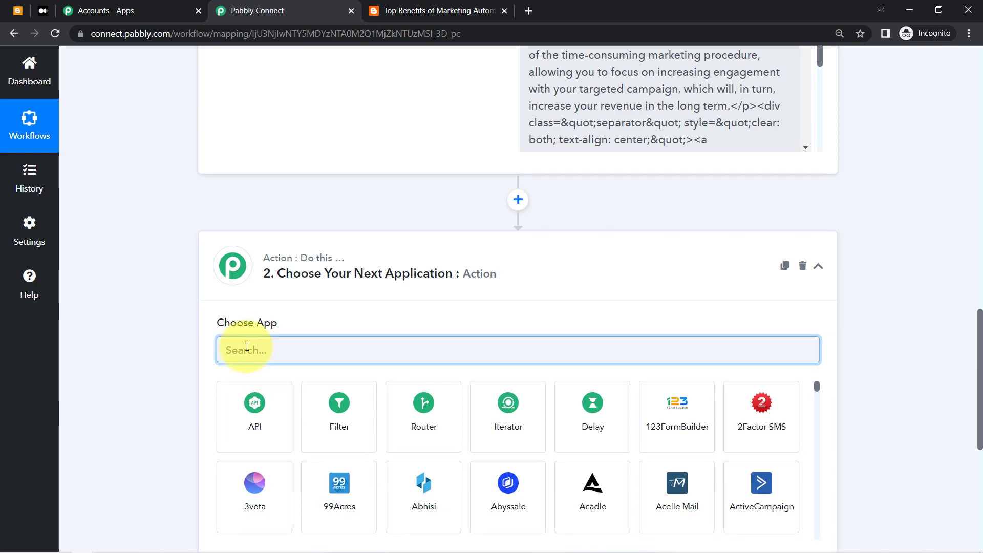
text(medi)
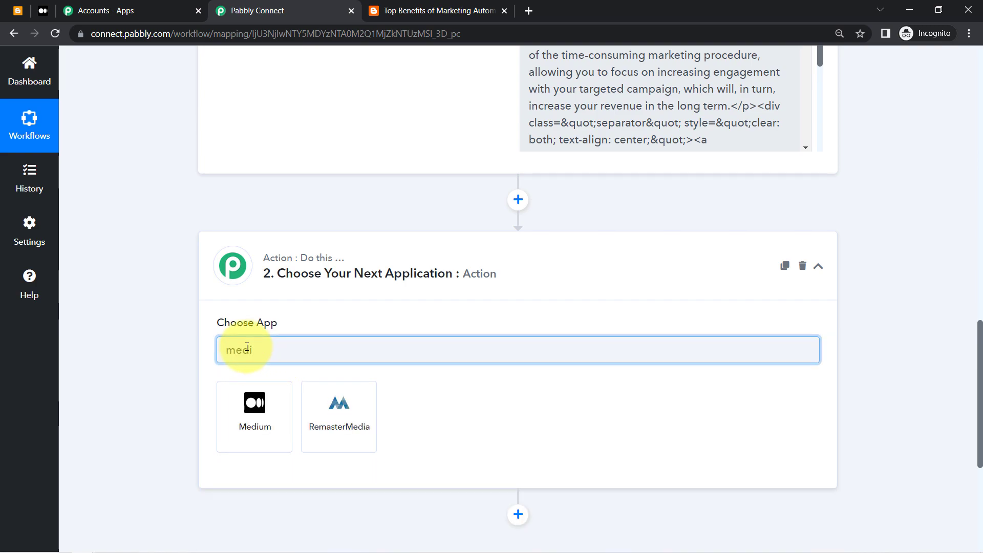
click(259, 388)
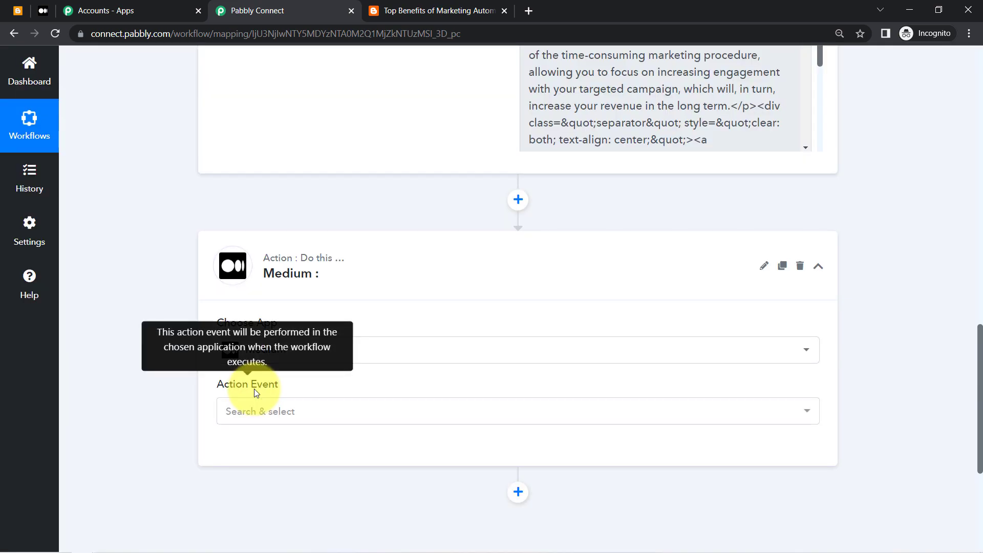
click(246, 410)
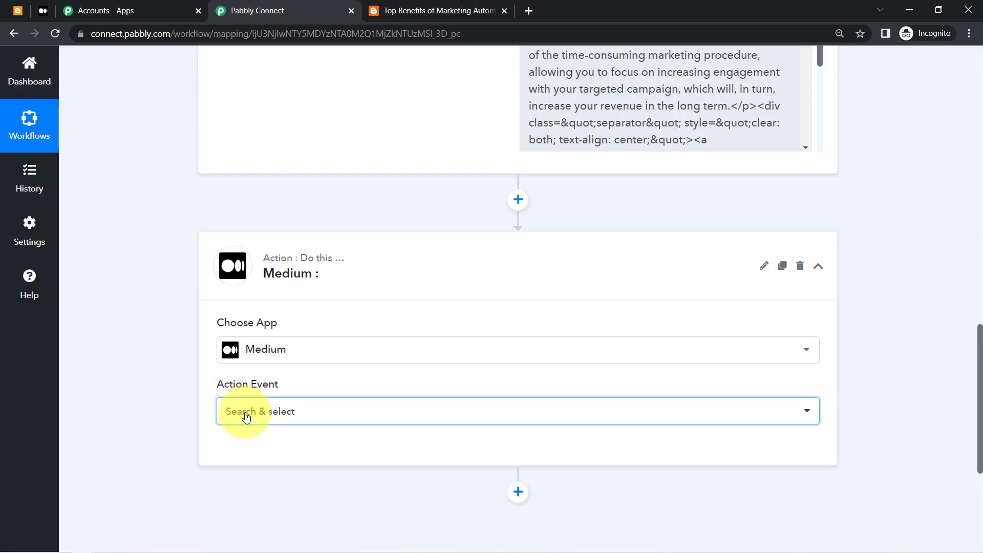
click(262, 303)
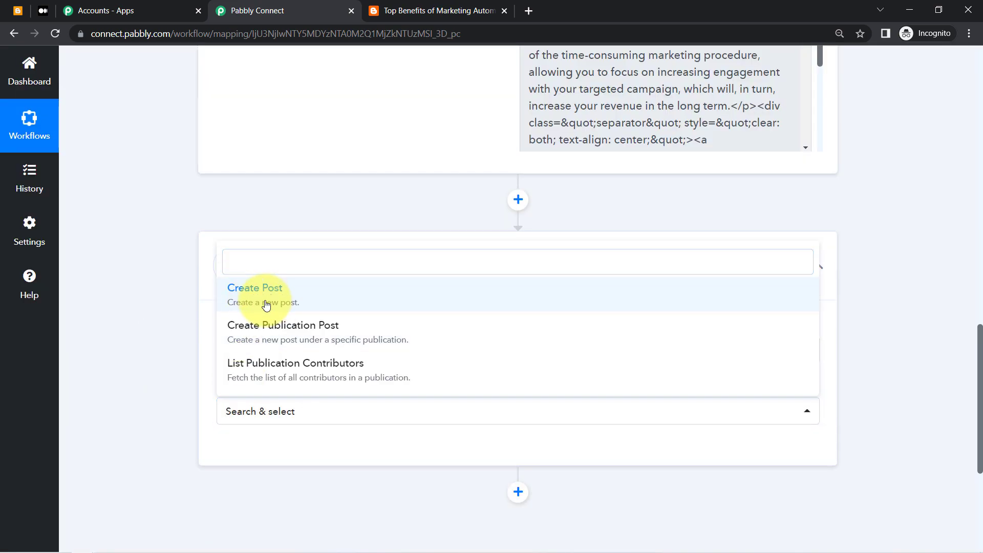
Start a new Medium connection and open Medium's Security and apps settings in a new tab
click(245, 447)
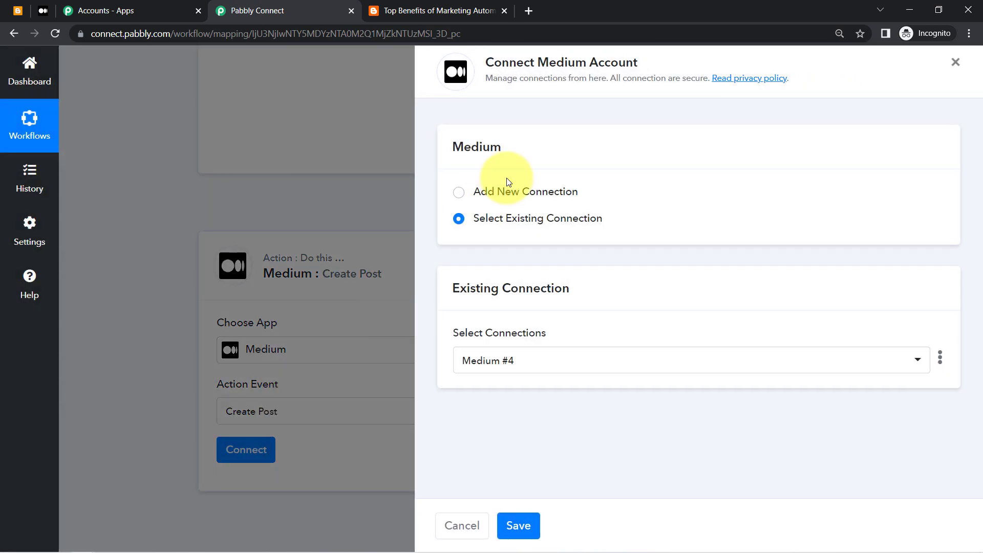
click(508, 184)
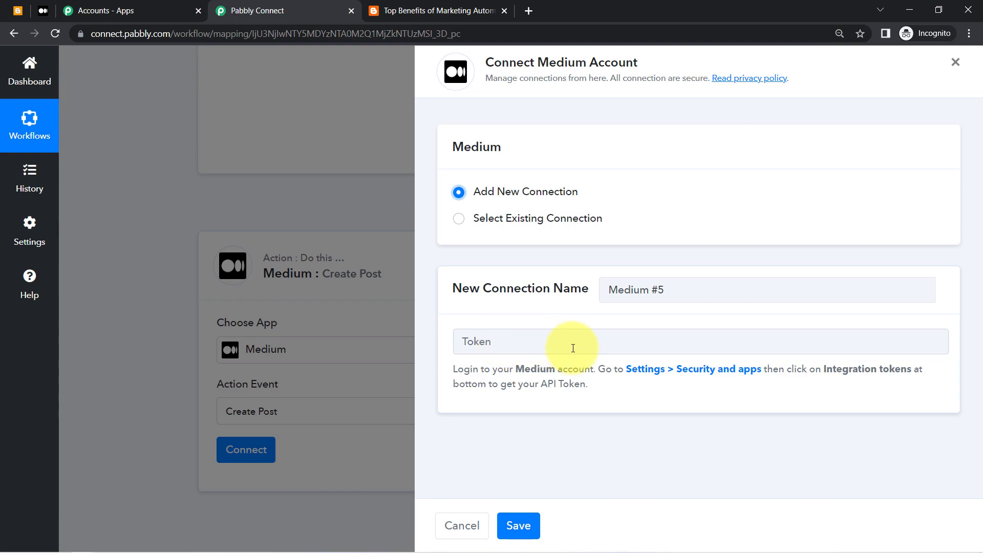
right_click(706, 368)
click(717, 376)
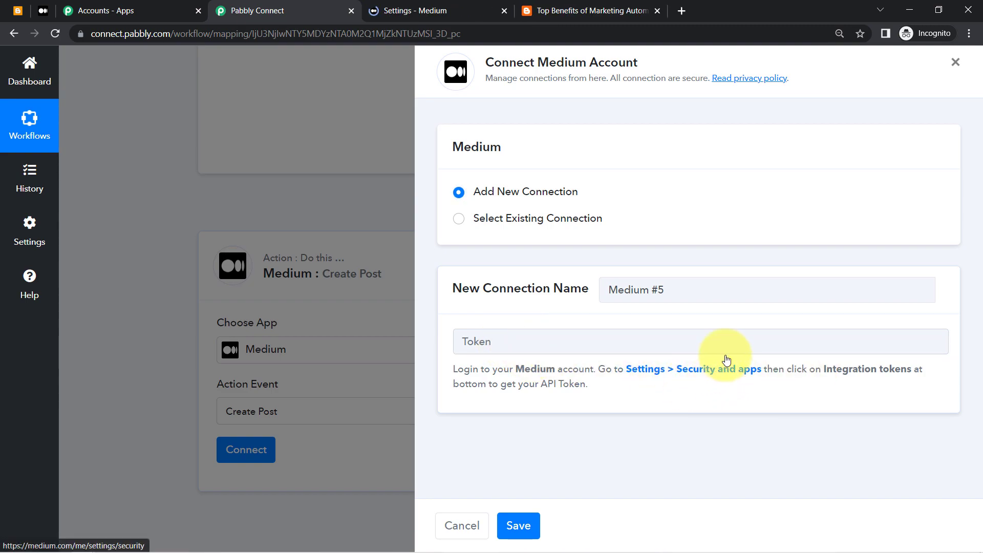
Copy the existing Test1 integration token from Medium's Integration tokens settings
click(429, 7)
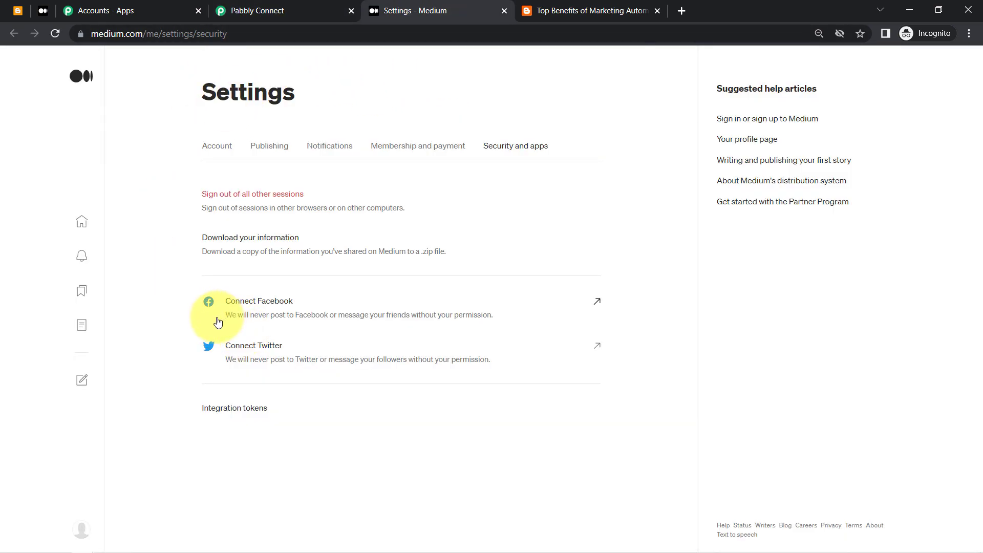
click(241, 413)
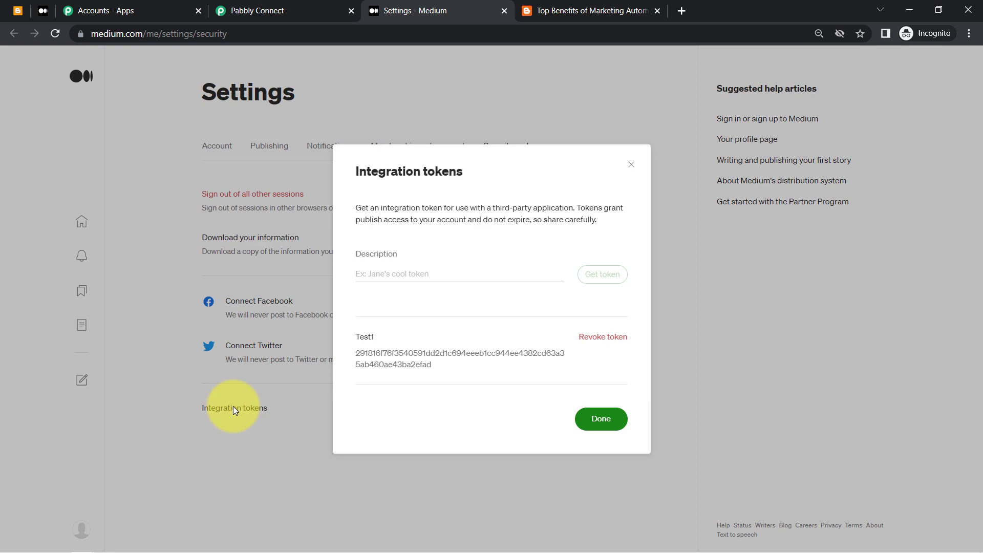
double_click(403, 361)
key(ctrl+c)
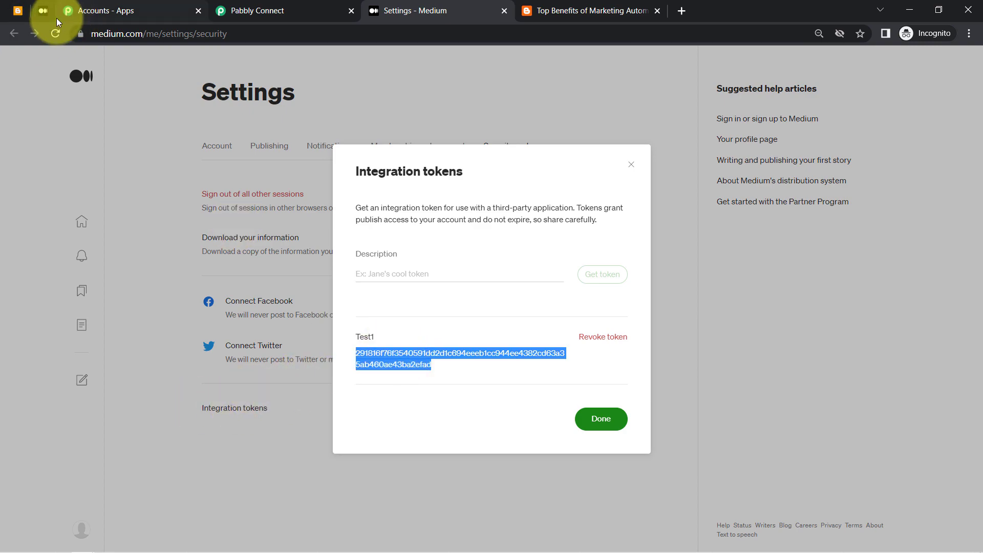
click(276, 6)
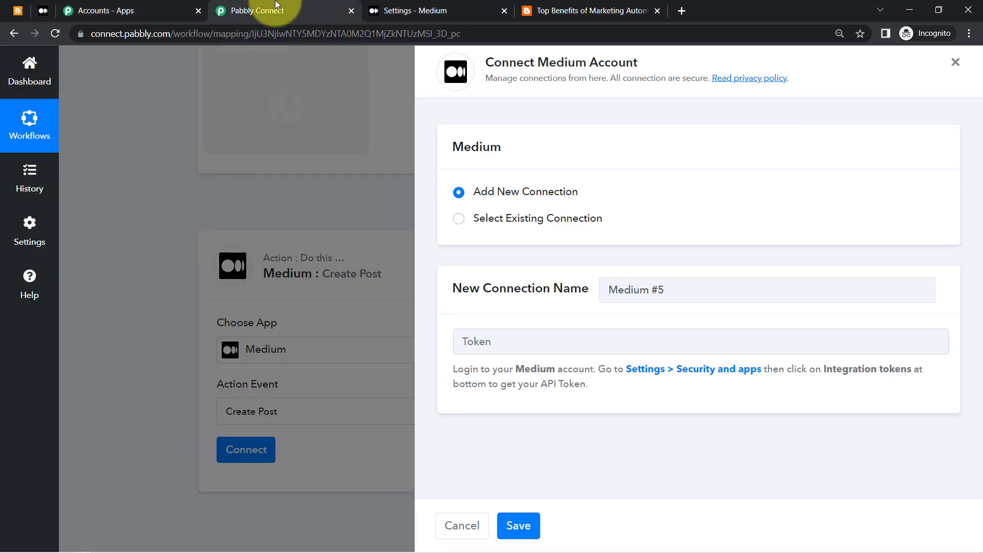
Paste the Medium integration token into the Token field and save the connection
click(501, 348)
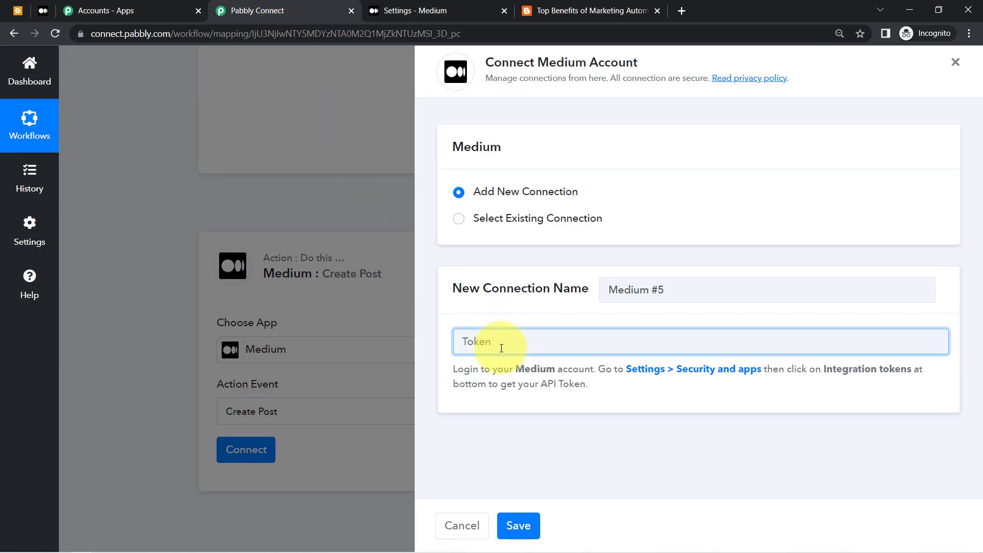
key(ctrl+v)
click(514, 520)
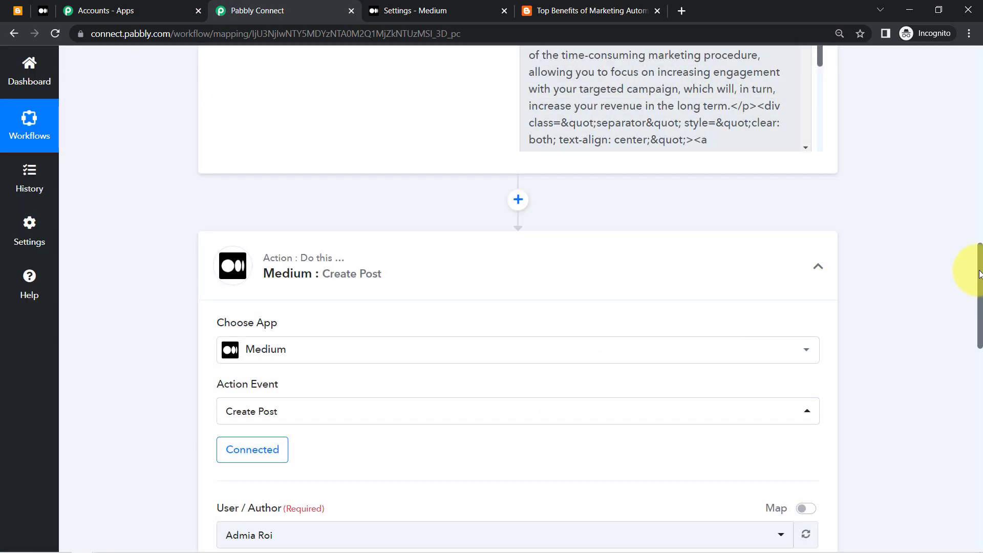
drag(980, 274, 980, 343)
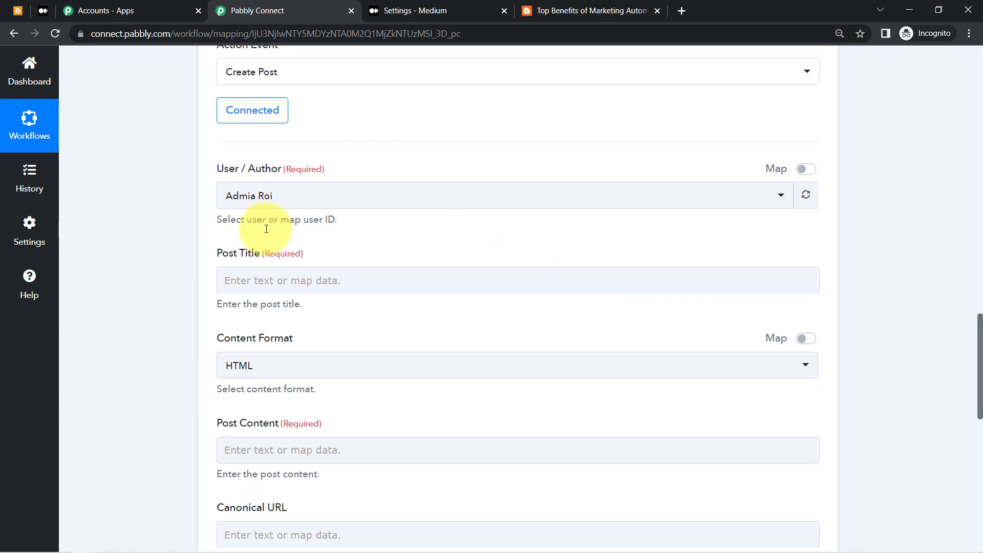
Map Post Title to the Google Blogger: New Post Added field 1. Title
click(320, 285)
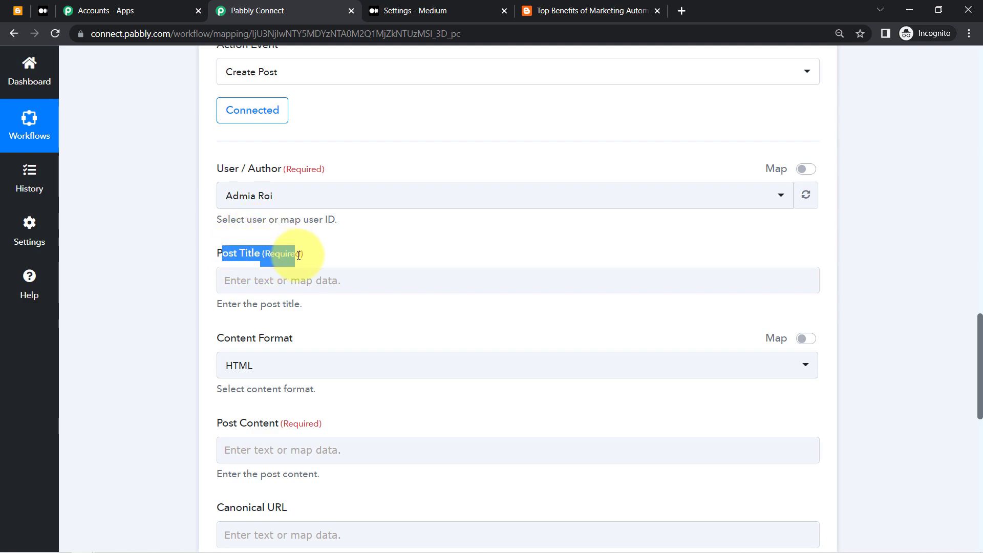
click(263, 276)
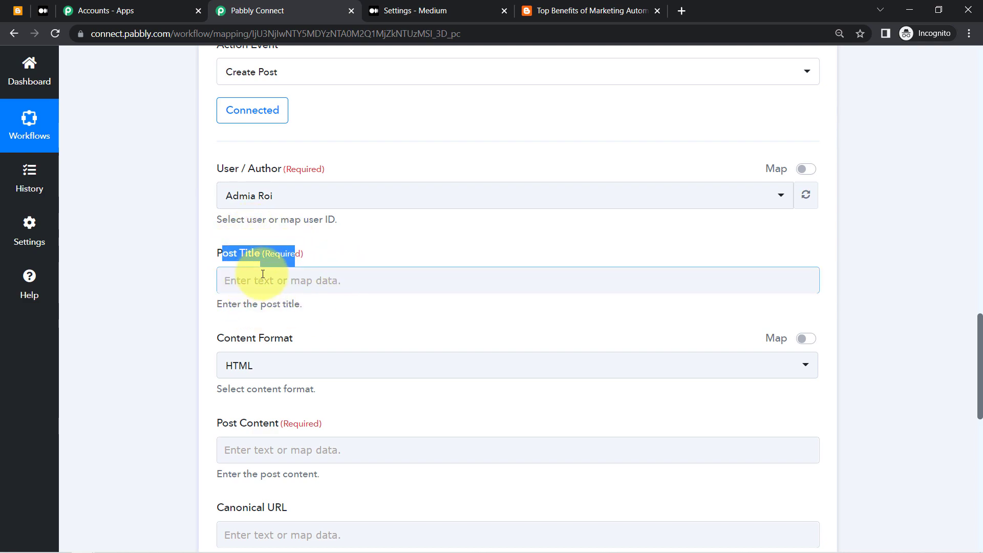
click(979, 366)
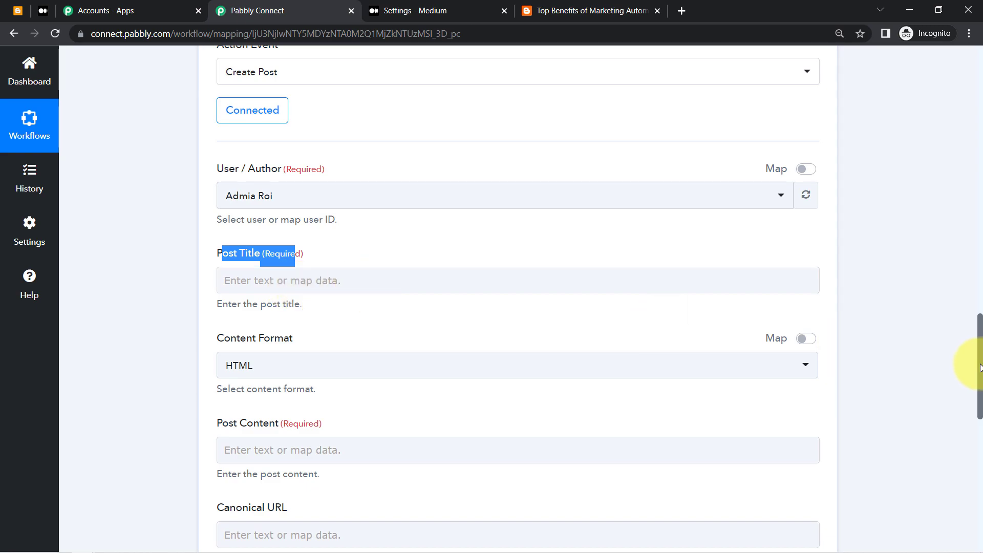
drag(980, 348, 979, 379)
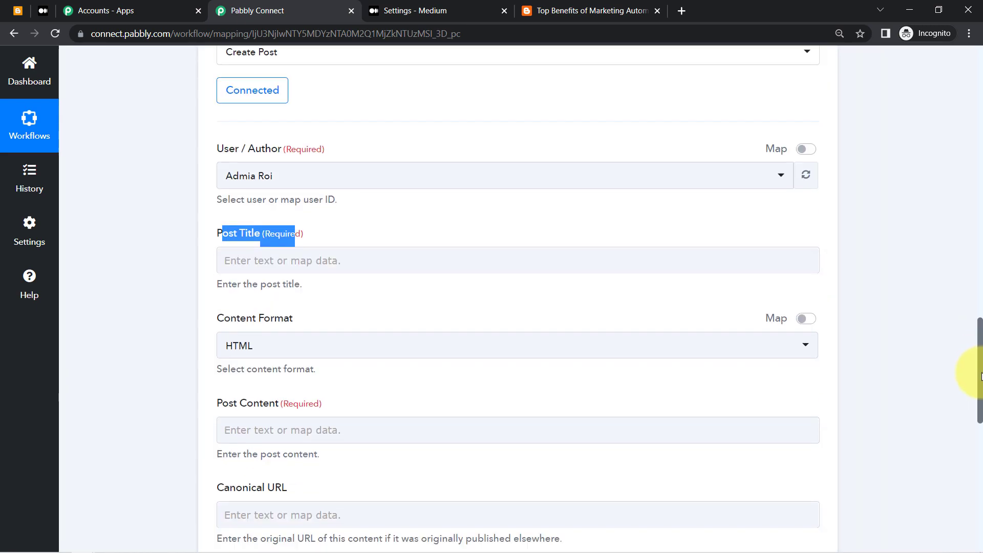
click(245, 262)
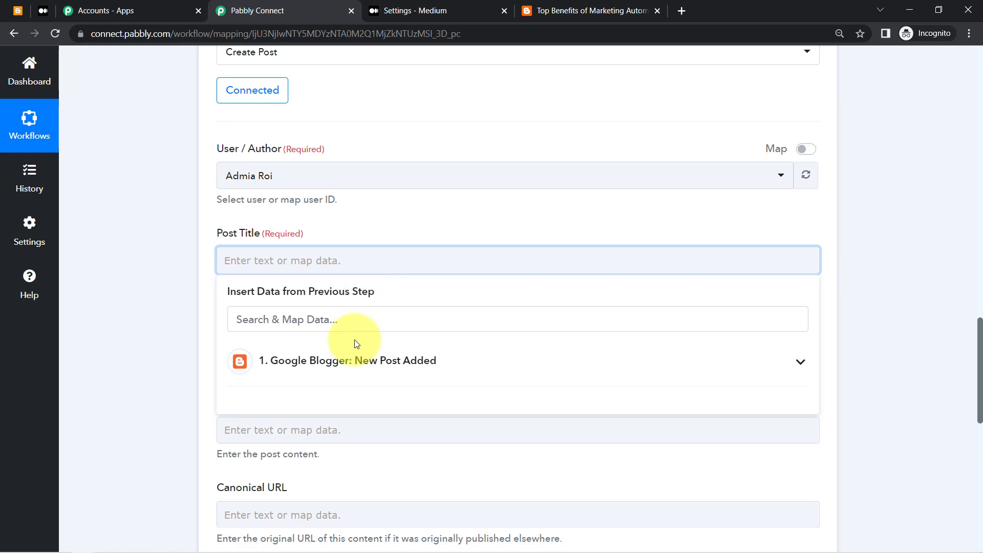
click(335, 362)
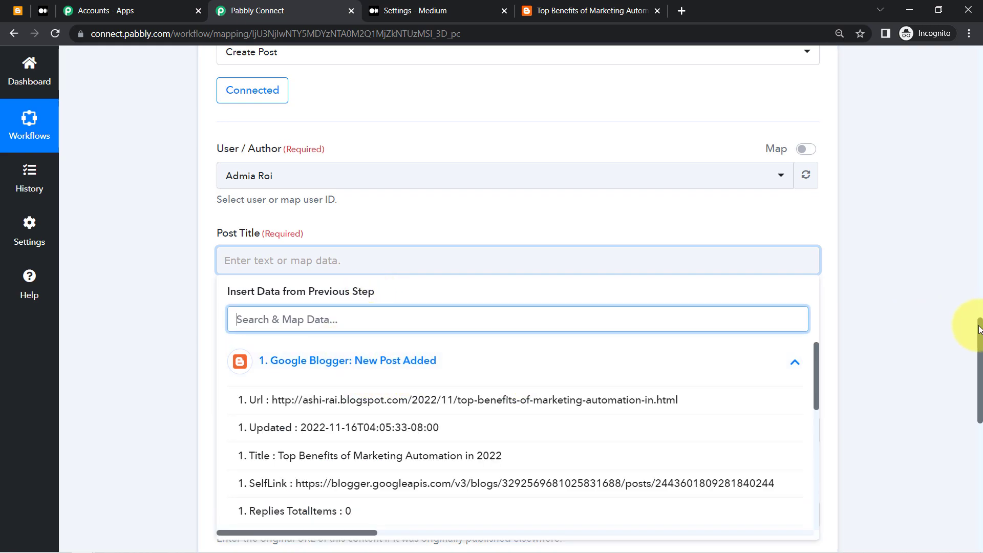
scroll(979, 328, down, 2)
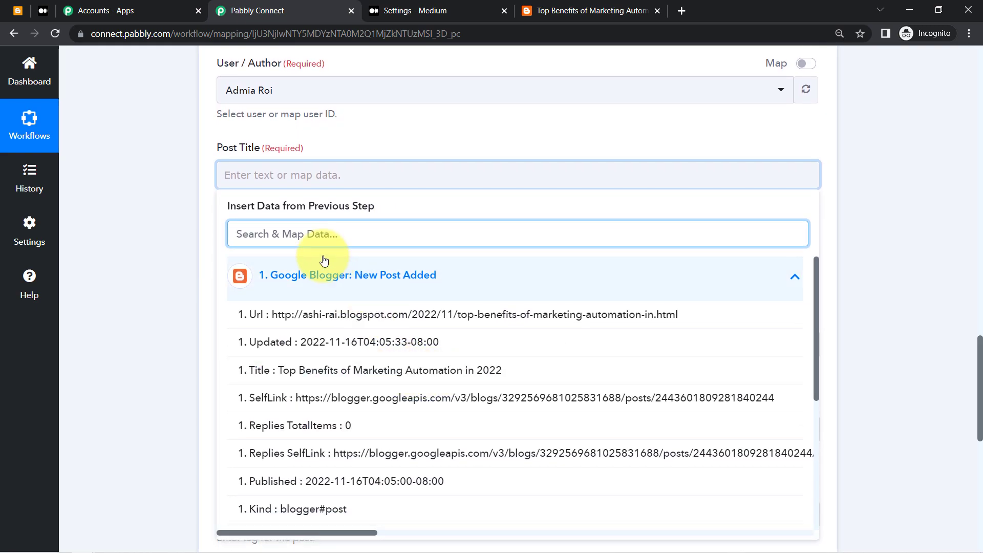
text(tit)
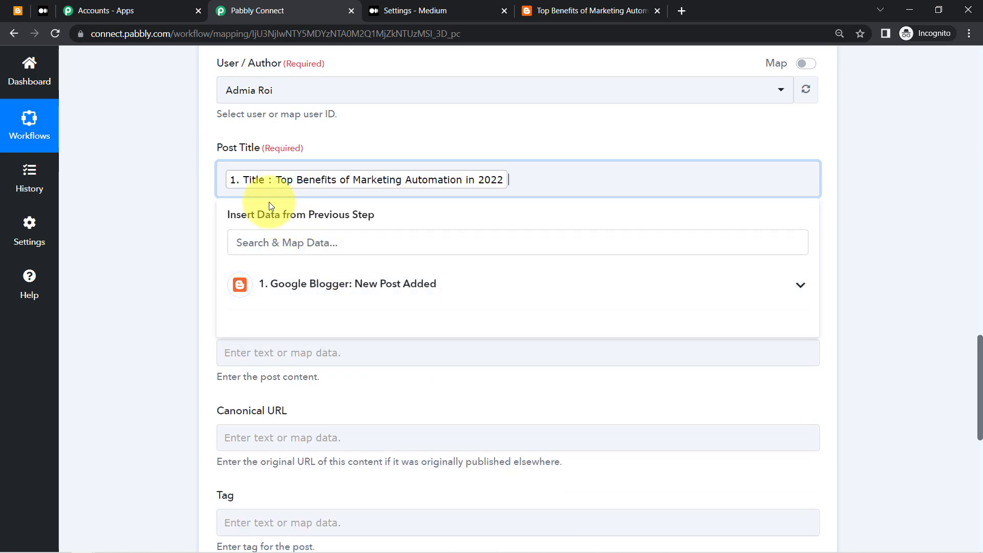
click(129, 284)
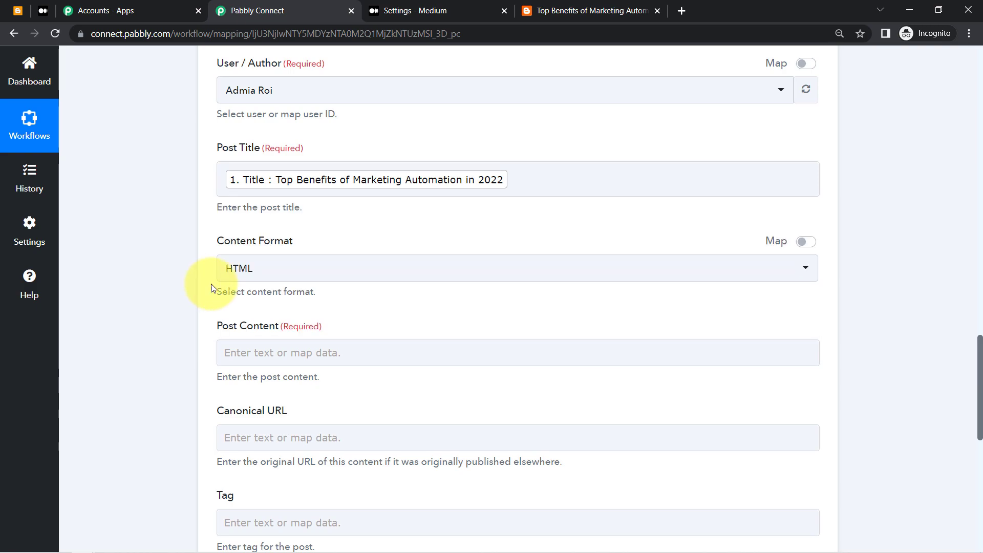
Map Post Content to the Blogger post's 1. Content field
click(266, 355)
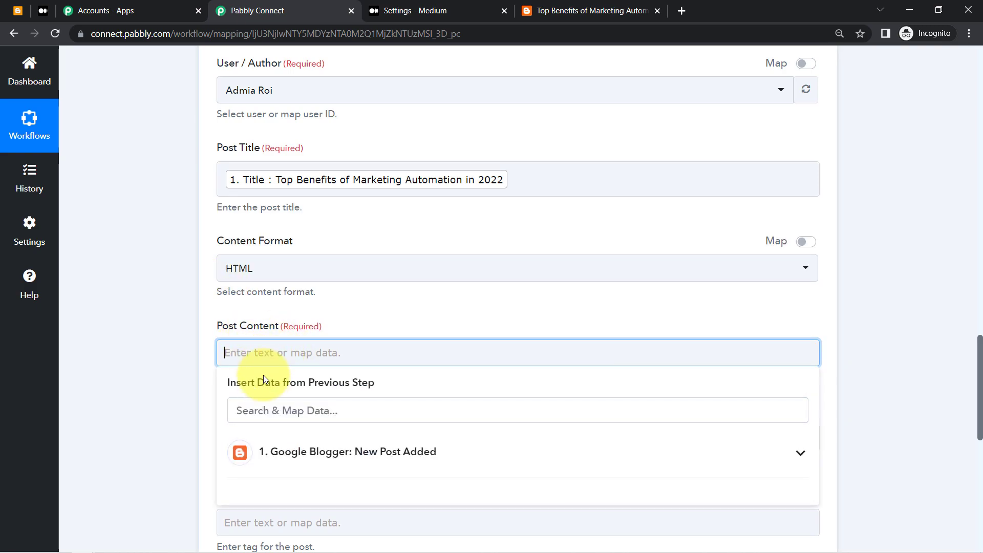
text(co)
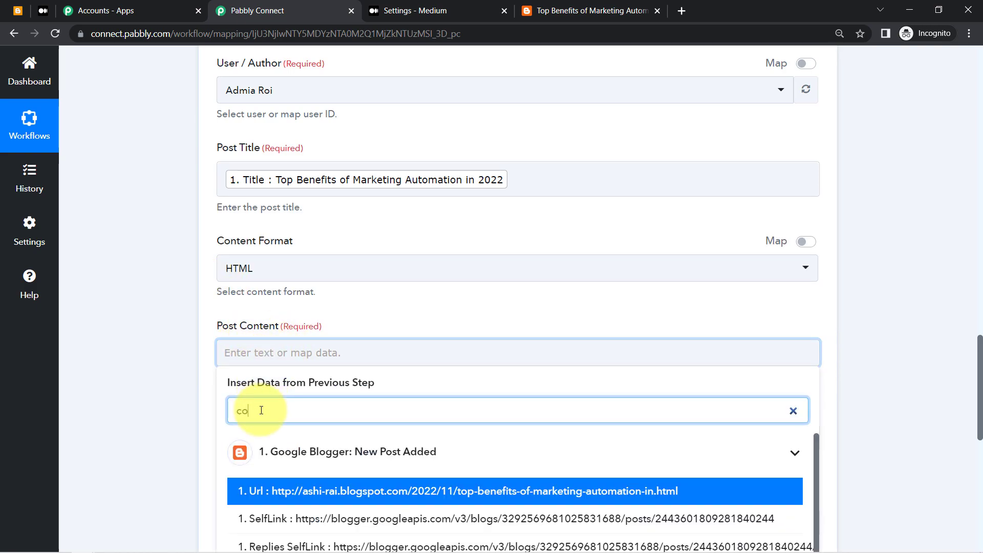
text(nt)
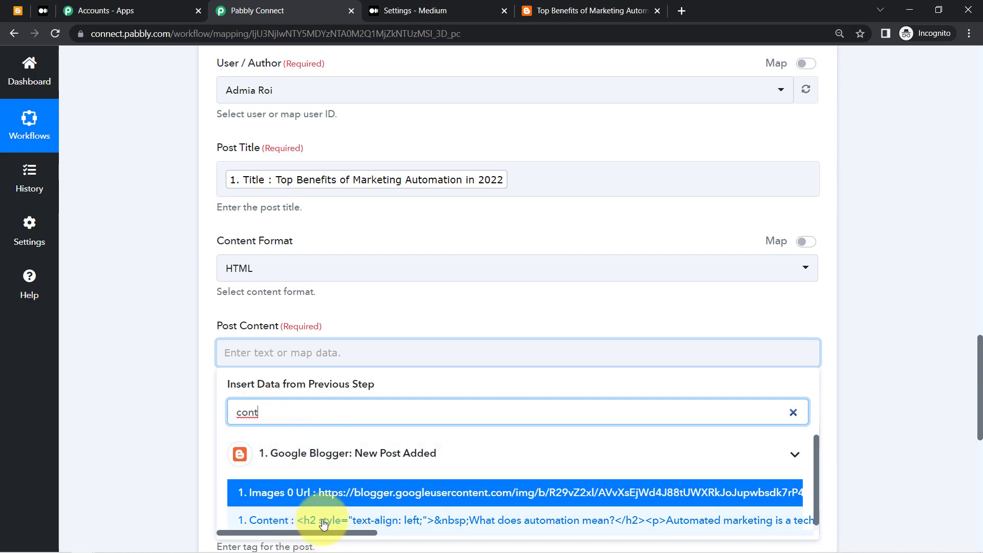
click(323, 523)
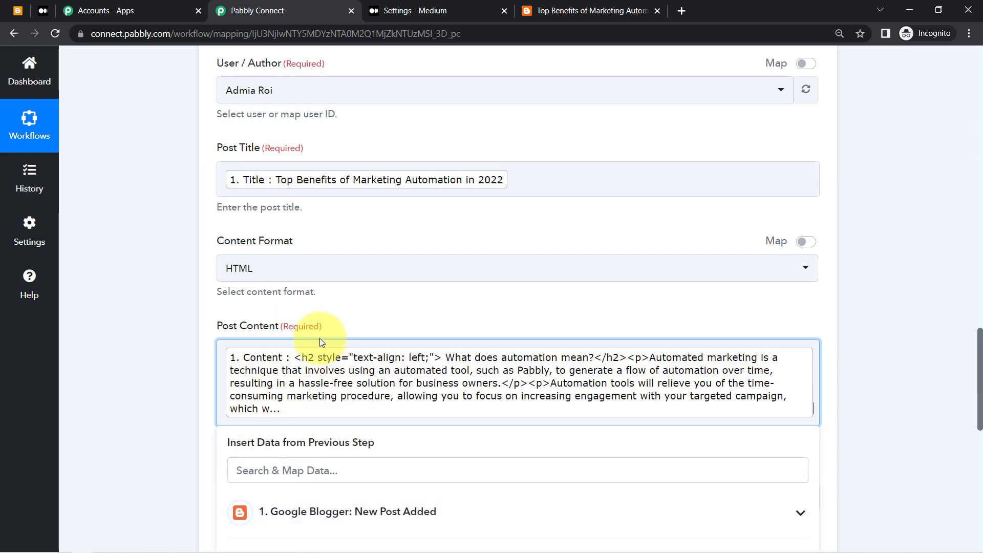
click(149, 319)
Change the Medium post's Publish Status from Draft to Public
drag(979, 348, 911, 377)
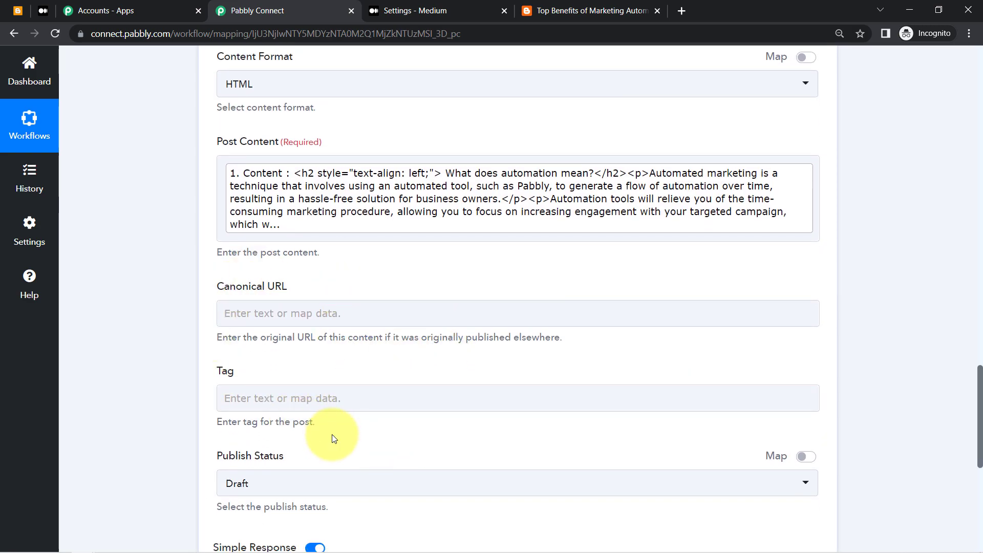
click(237, 487)
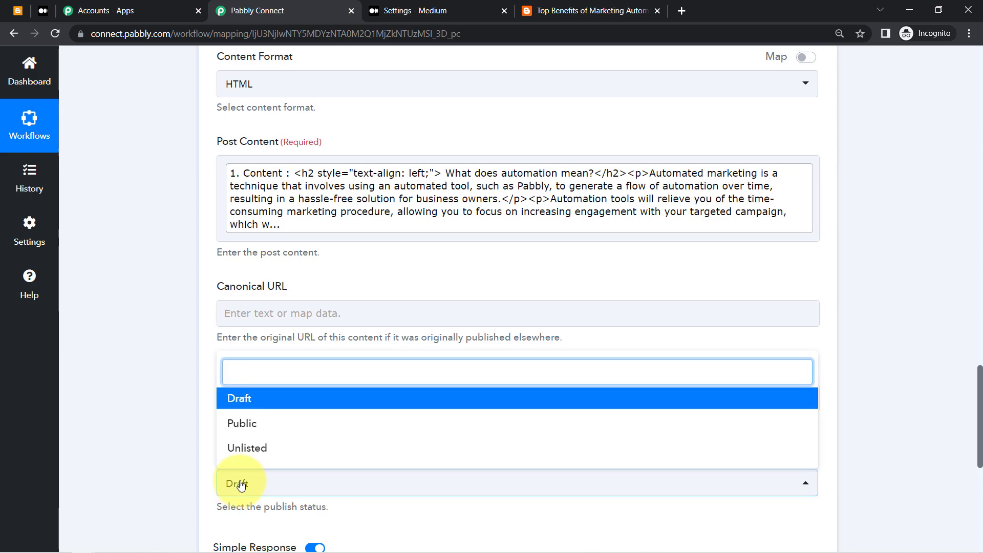
click(246, 425)
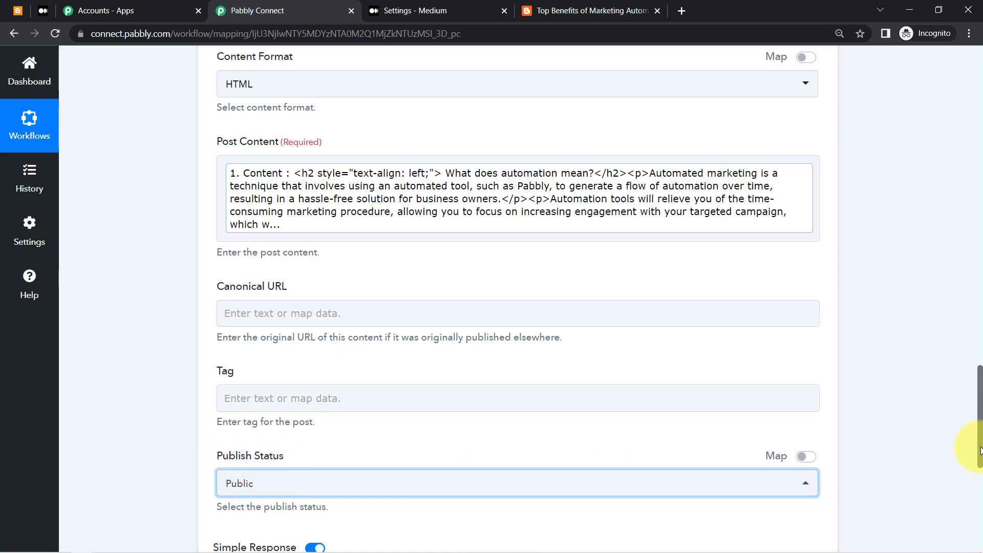
drag(980, 450, 971, 396)
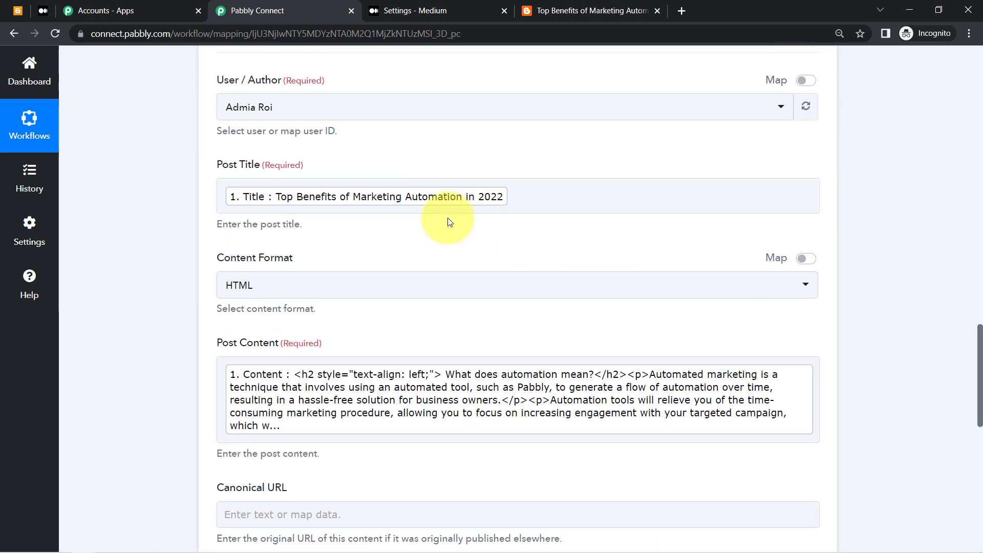
click(514, 407)
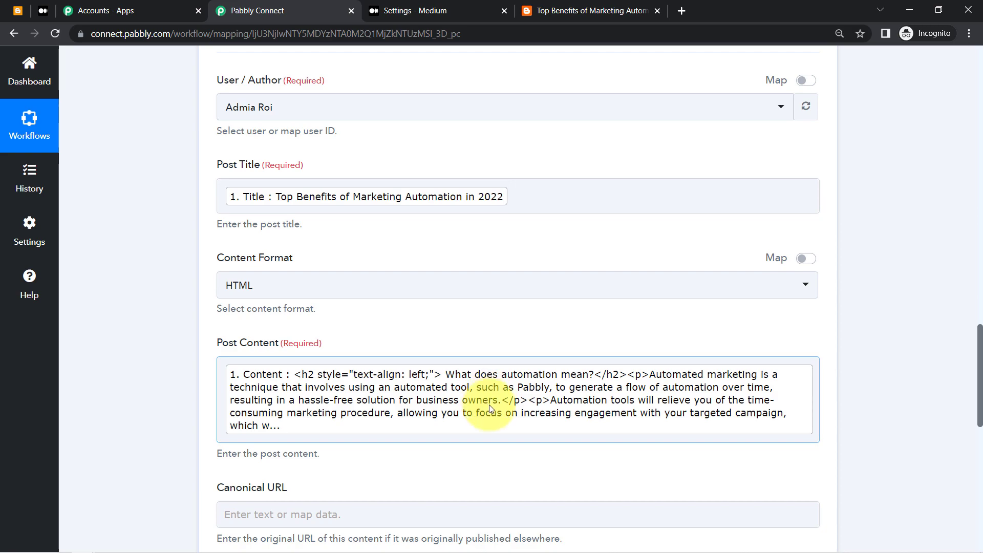
Leave the Blogger posts list and review the Medium action's mapped Post Title and Post Content
click(18, 10)
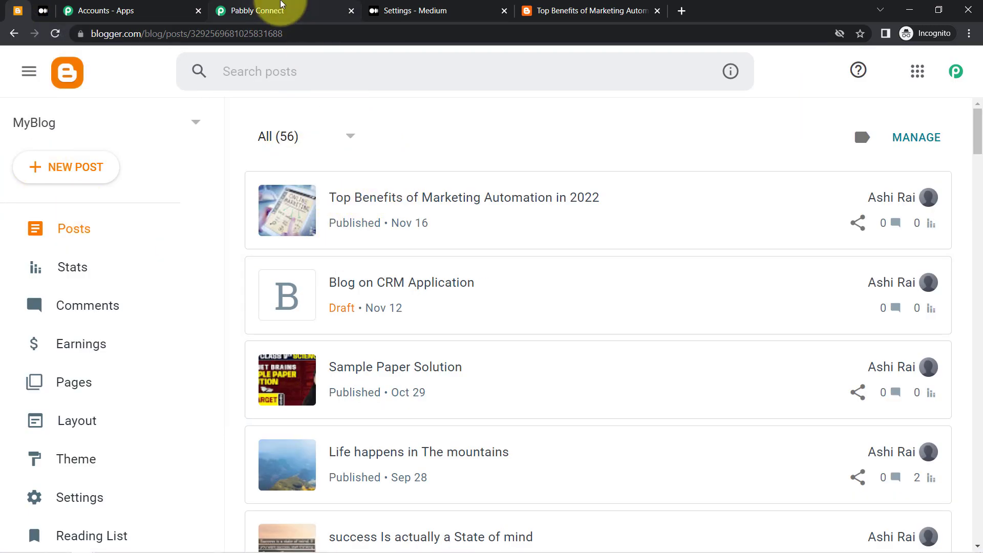
click(266, 11)
mouse_move(979, 340)
mouse_down()
mouse_move(973, 128)
mouse_move(980, 333)
mouse_up()
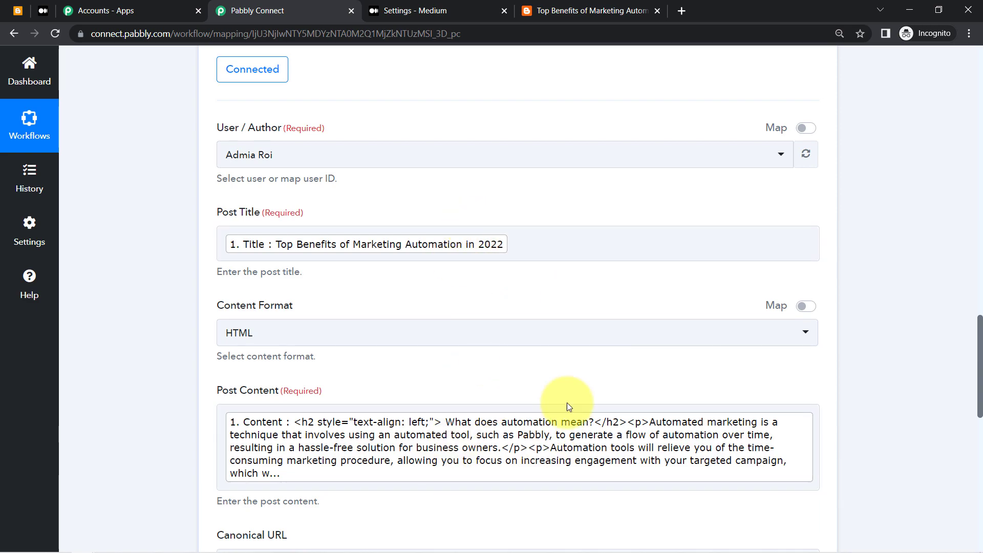
Check the existing Medium stories page before running the test
drag(980, 349, 982, 454)
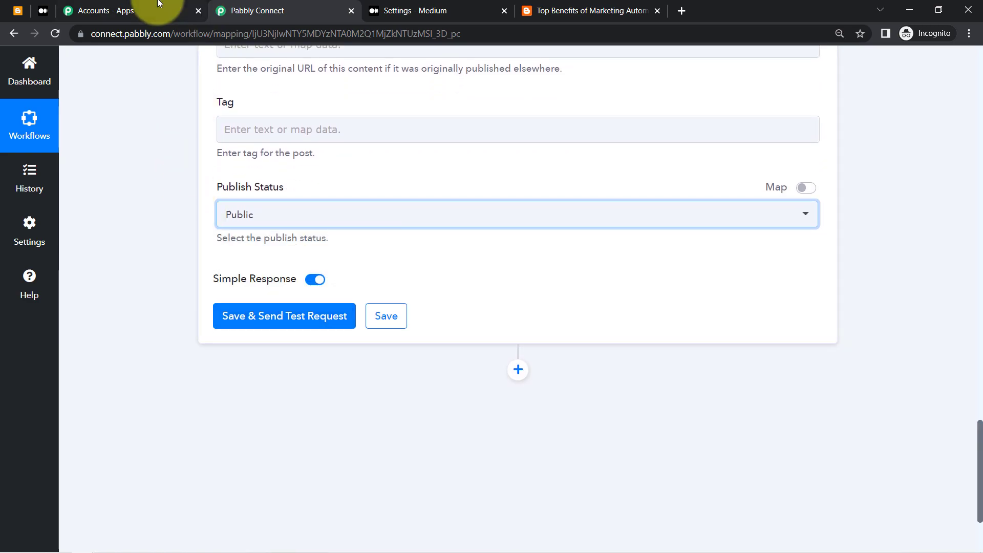
click(44, 12)
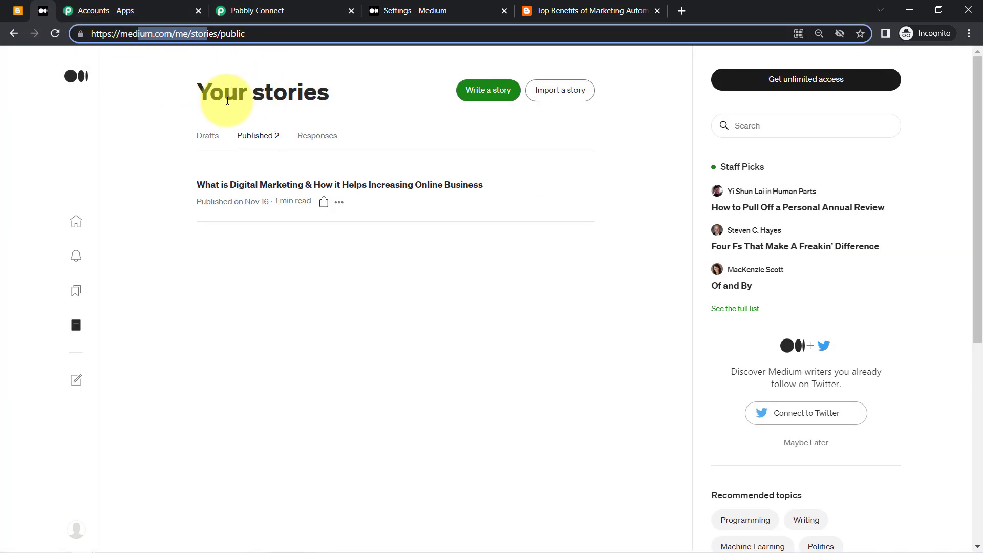
drag(224, 95, 287, 95)
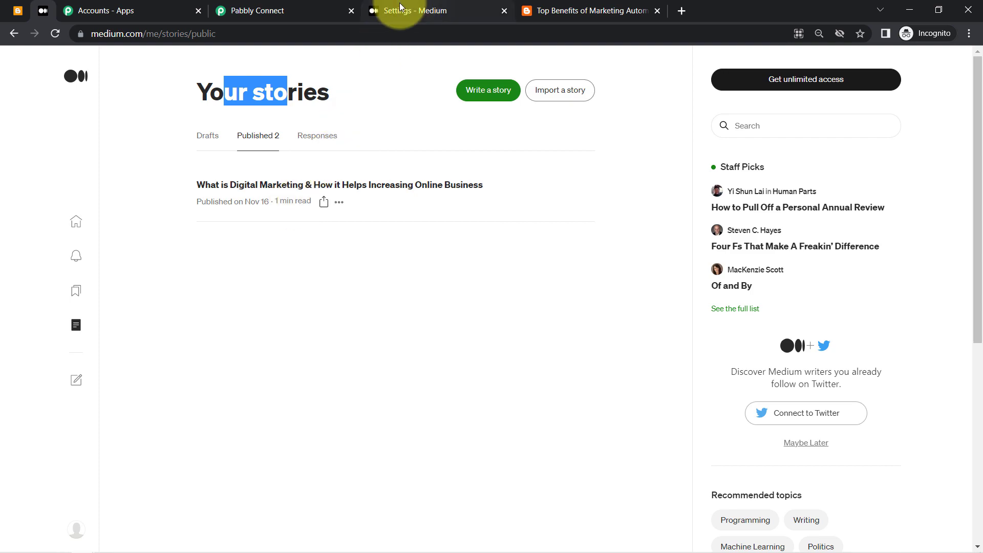
click(262, 13)
Send the Medium test request, returning public story 'Top Benefits of Marketing Automation in 2022'
click(262, 317)
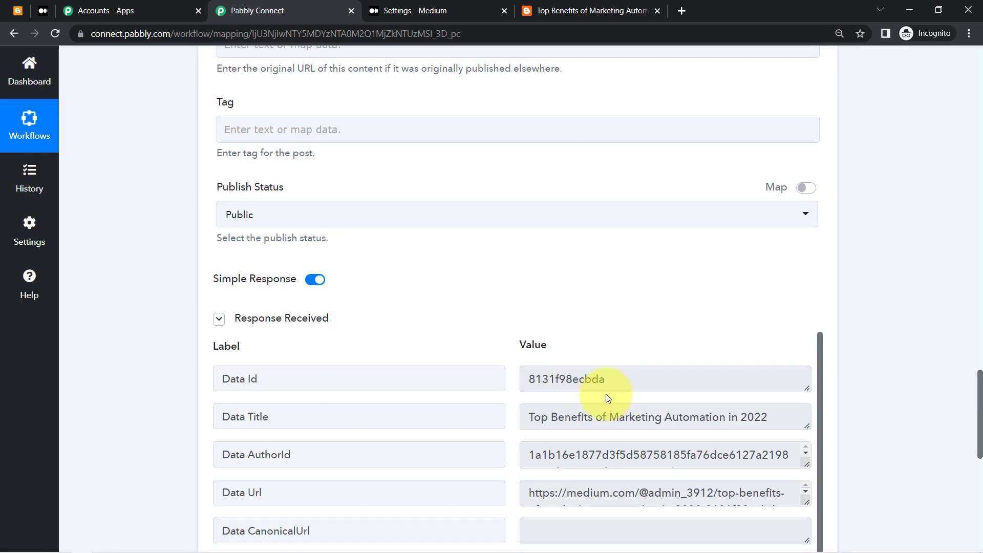
drag(981, 387, 980, 432)
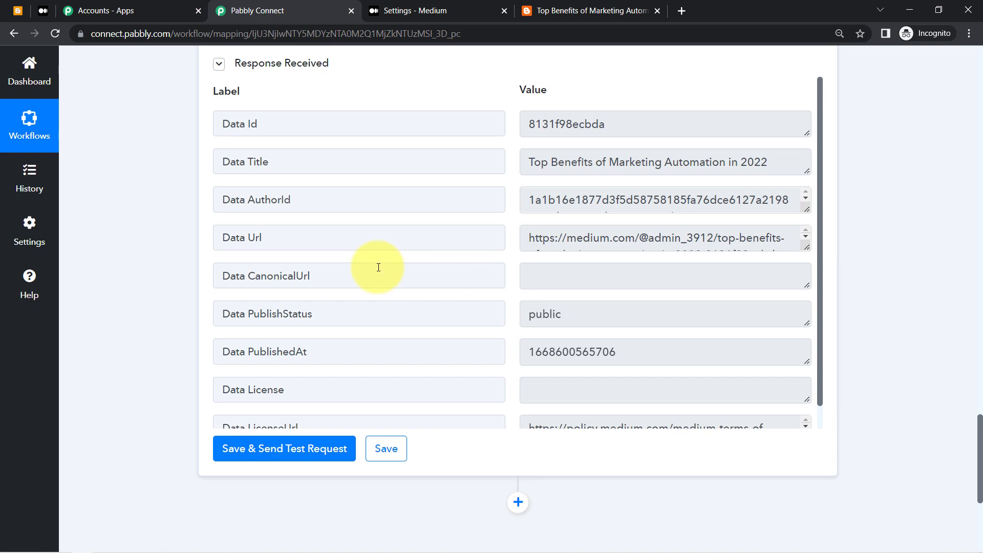
click(44, 10)
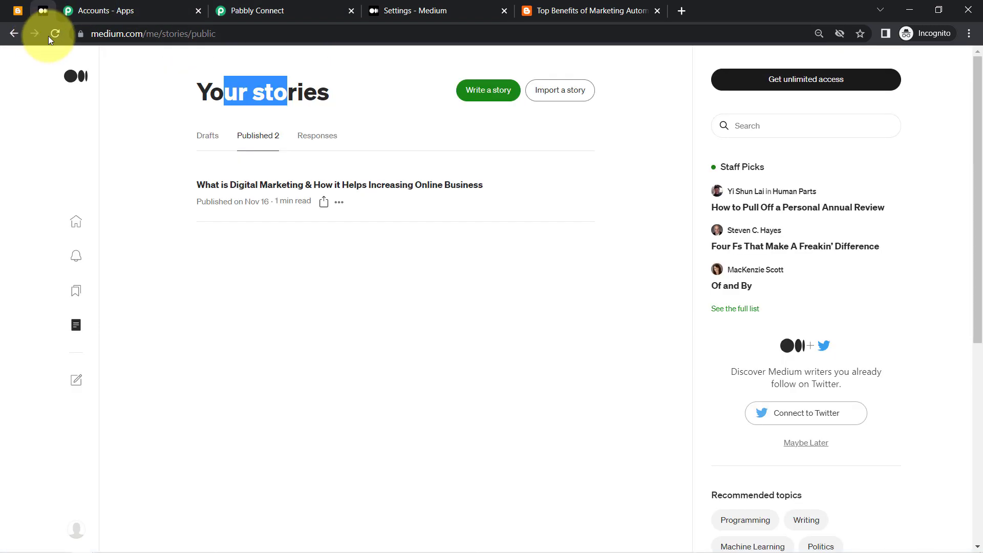
Reload Your stories, open the new story in its own tab and read the article
click(51, 35)
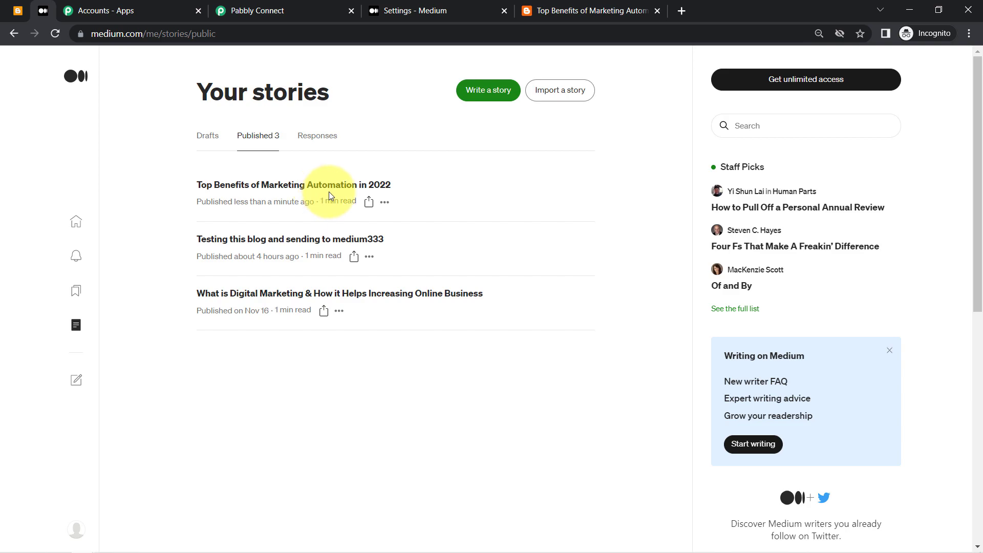
right_click(368, 192)
click(382, 197)
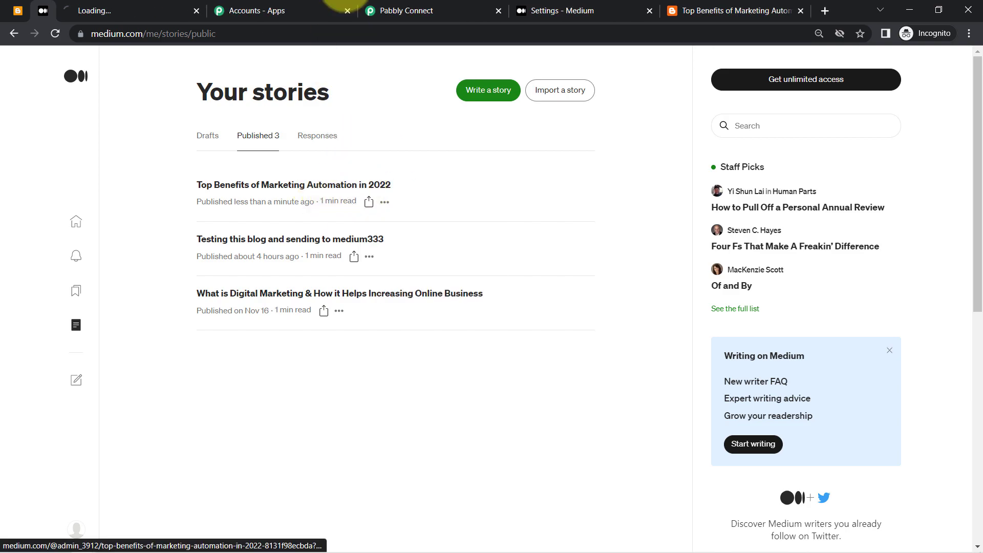
click(153, 9)
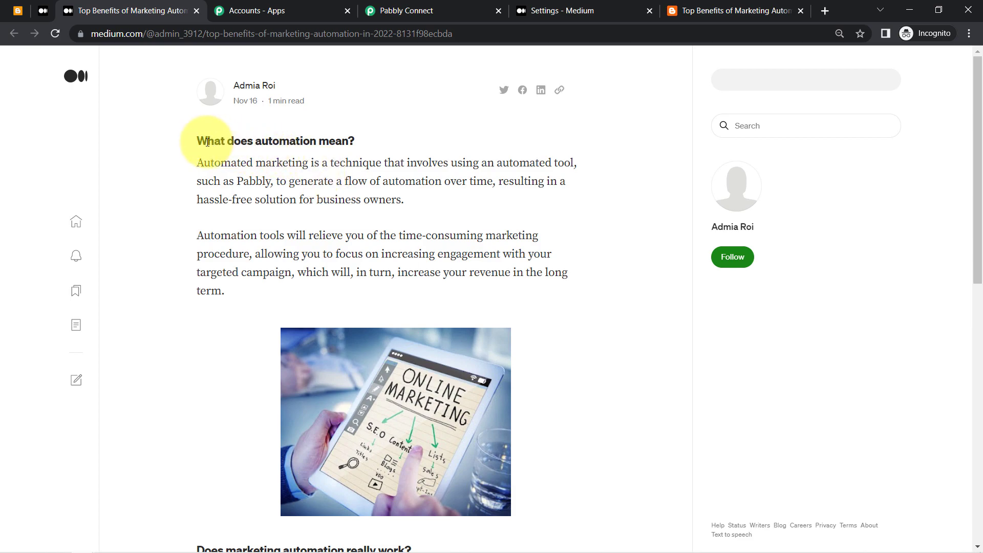
drag(197, 141, 369, 148)
drag(214, 163, 262, 274)
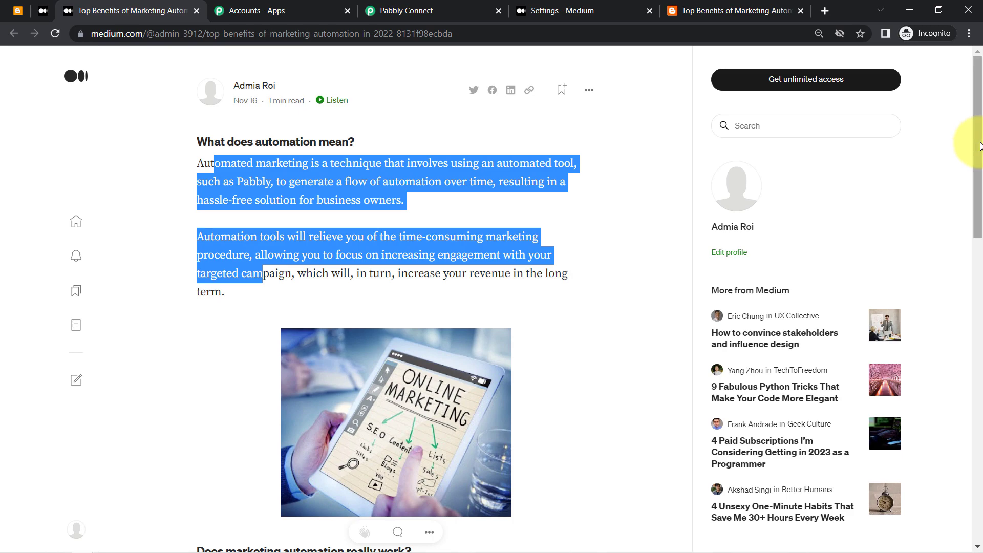
drag(979, 145, 980, 149)
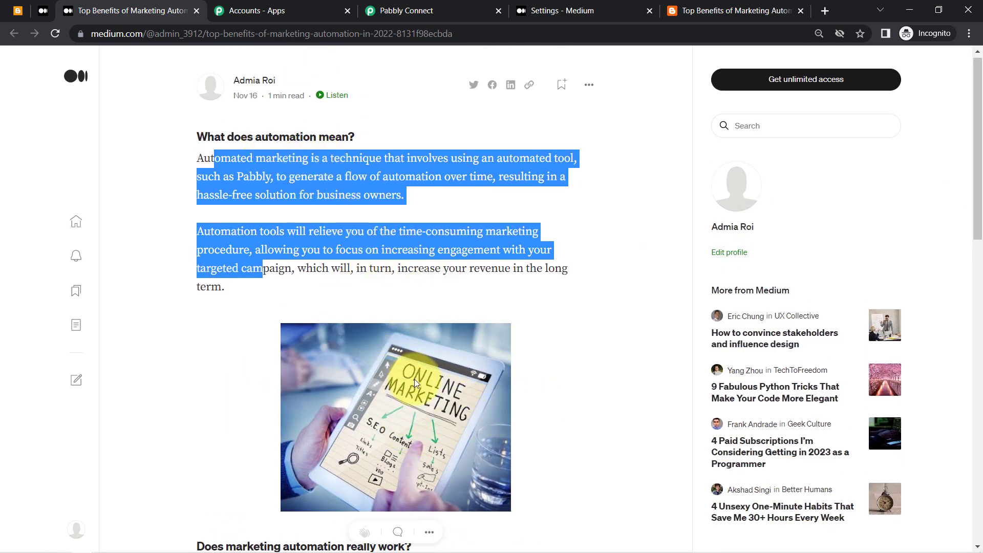
click(320, 259)
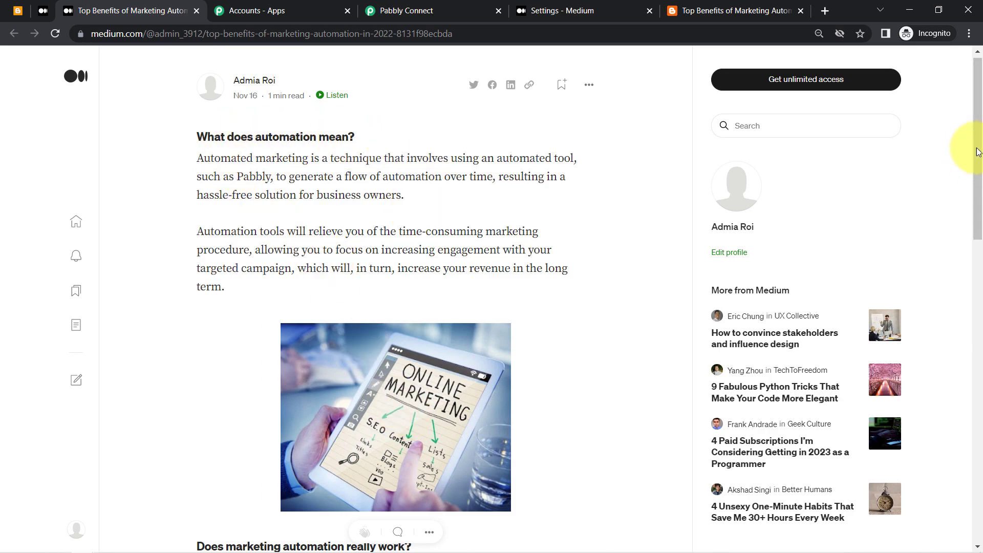
drag(979, 169, 980, 122)
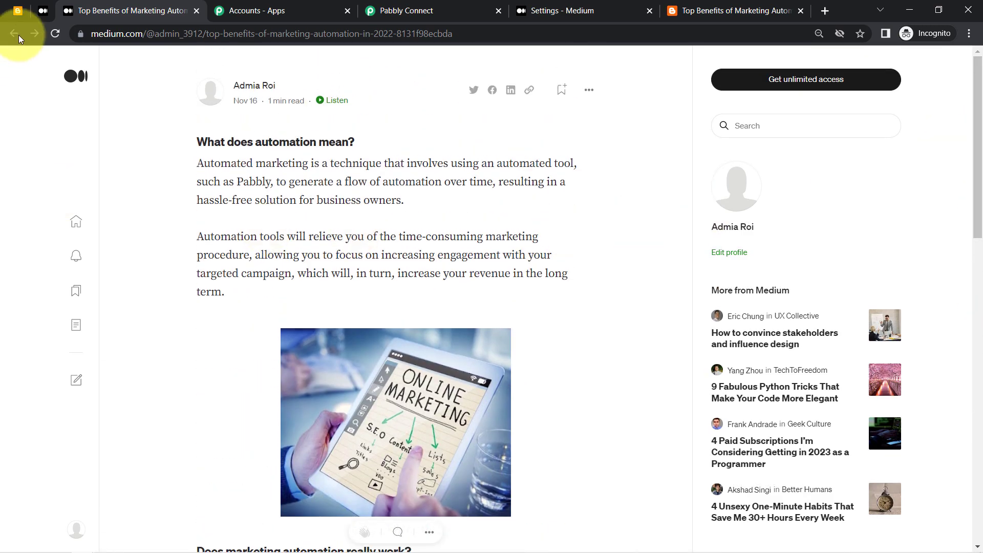
Compare the story with the Blogger post list and check its web address
click(18, 10)
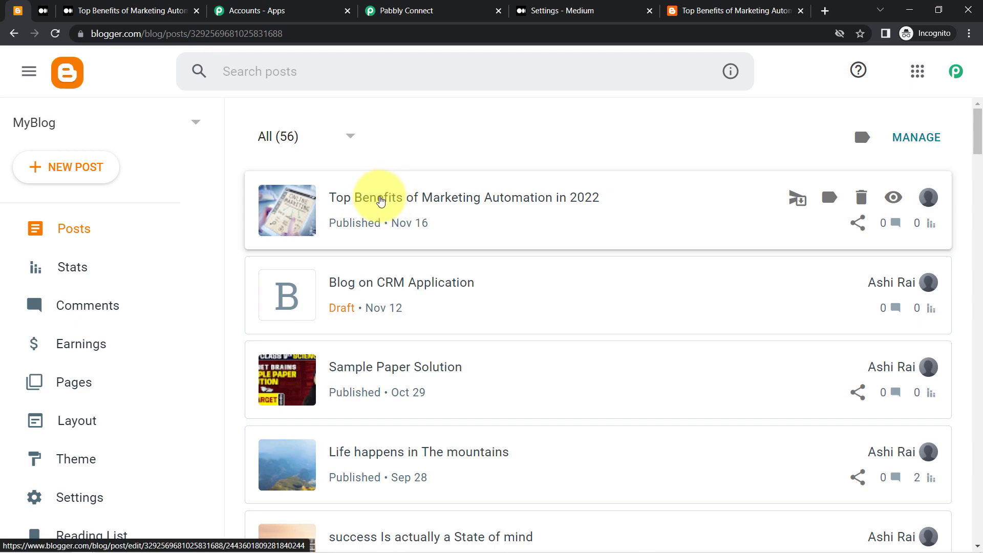
click(113, 10)
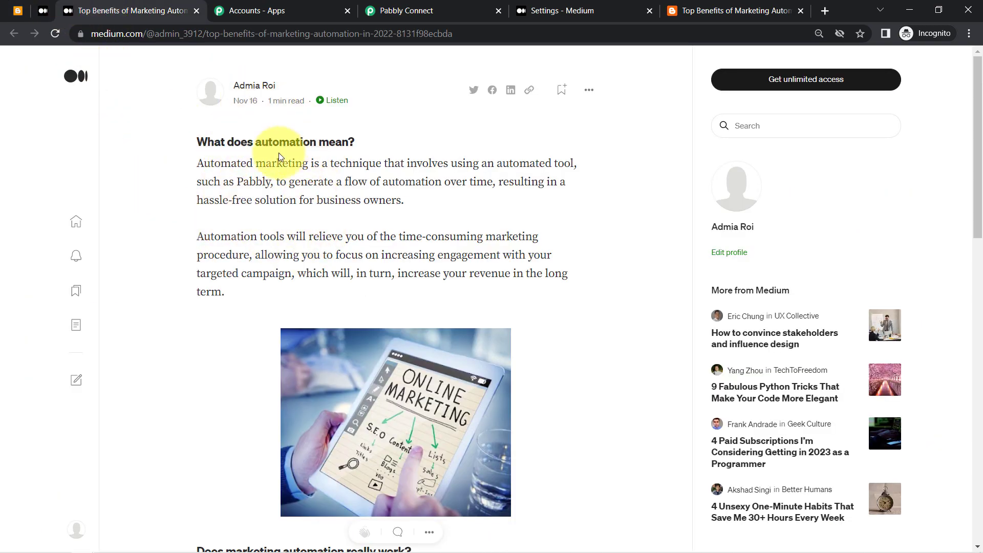
click(112, 33)
click(248, 36)
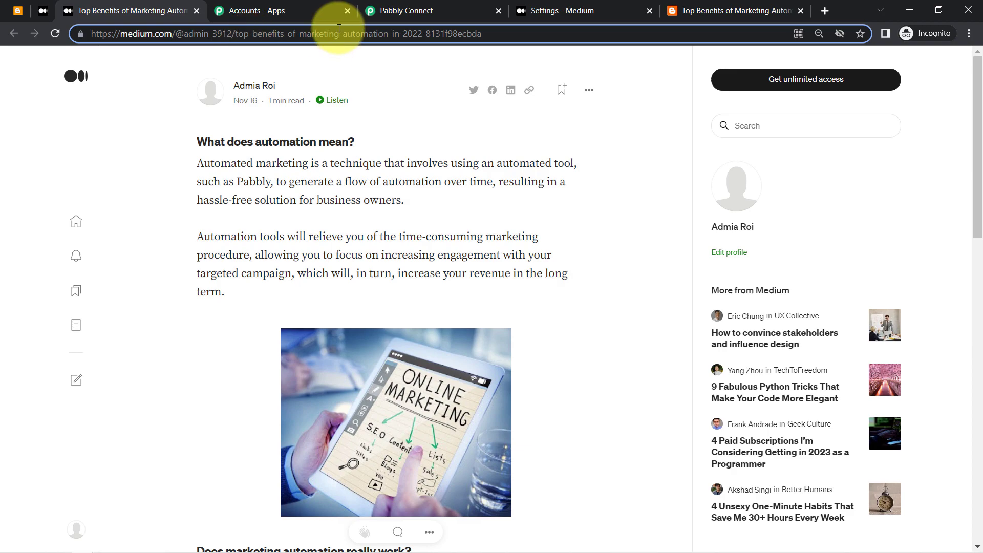
click(410, 10)
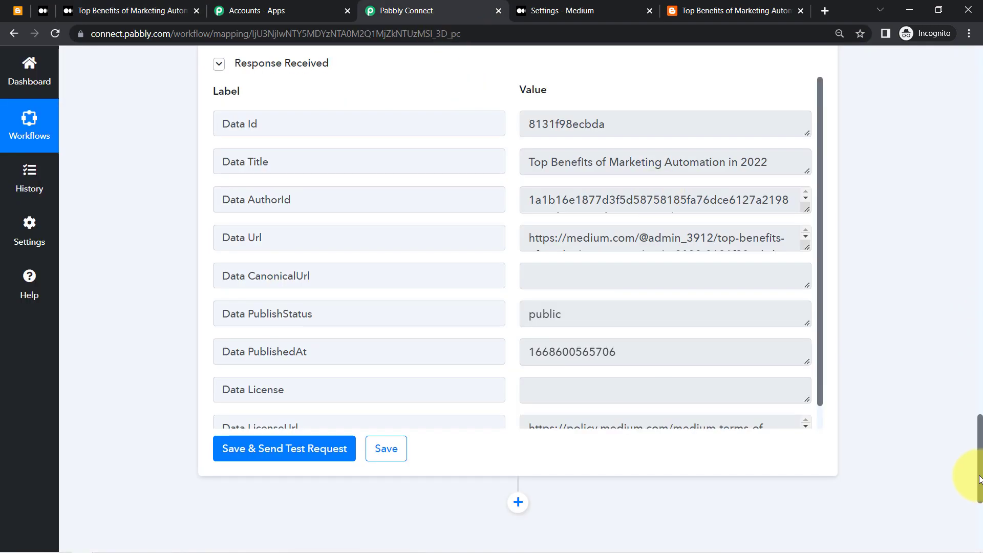
Collapse both the Google Blogger trigger step and the Medium action step
drag(979, 479, 966, 52)
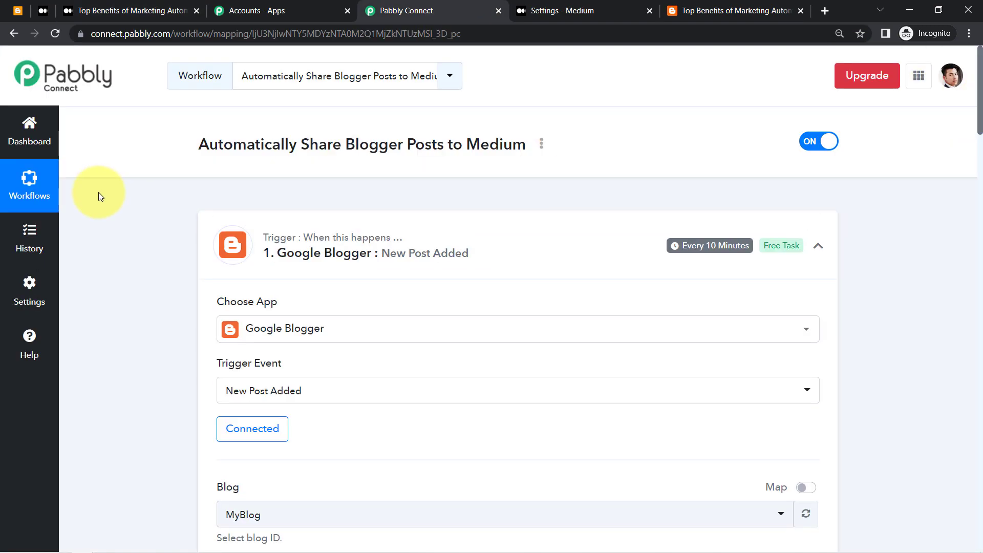
click(418, 253)
click(301, 392)
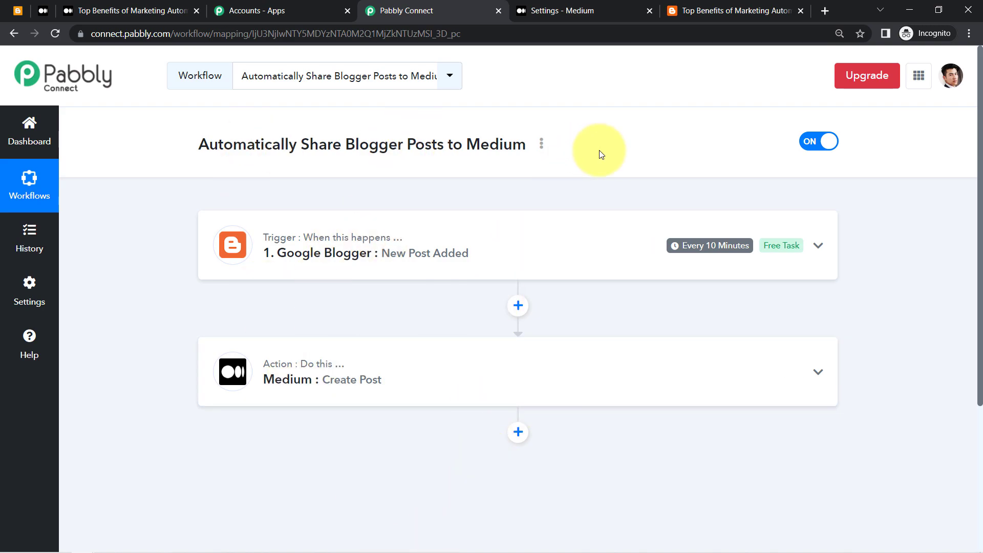
Generate a share link for the workflow, select it, and close the dialog
click(541, 144)
click(459, 213)
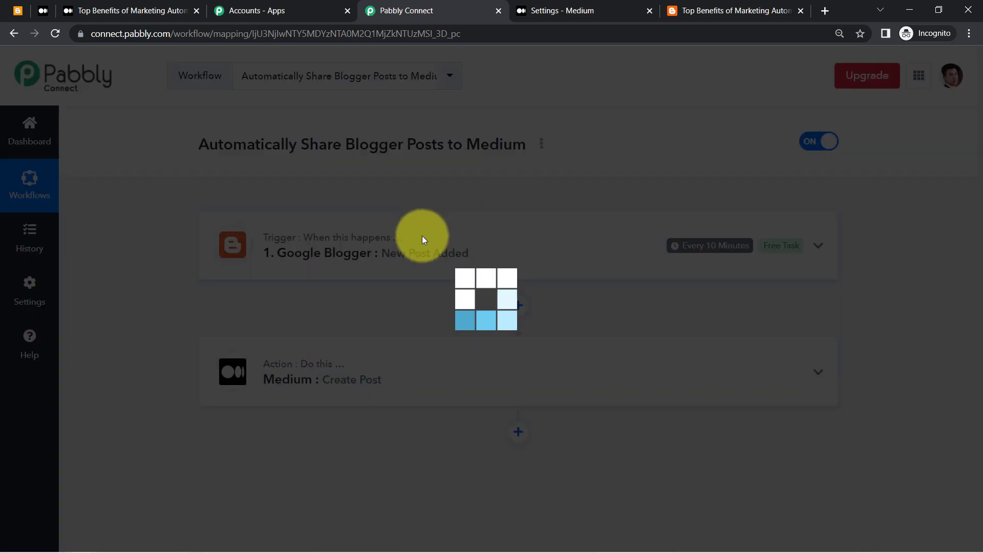
click(429, 306)
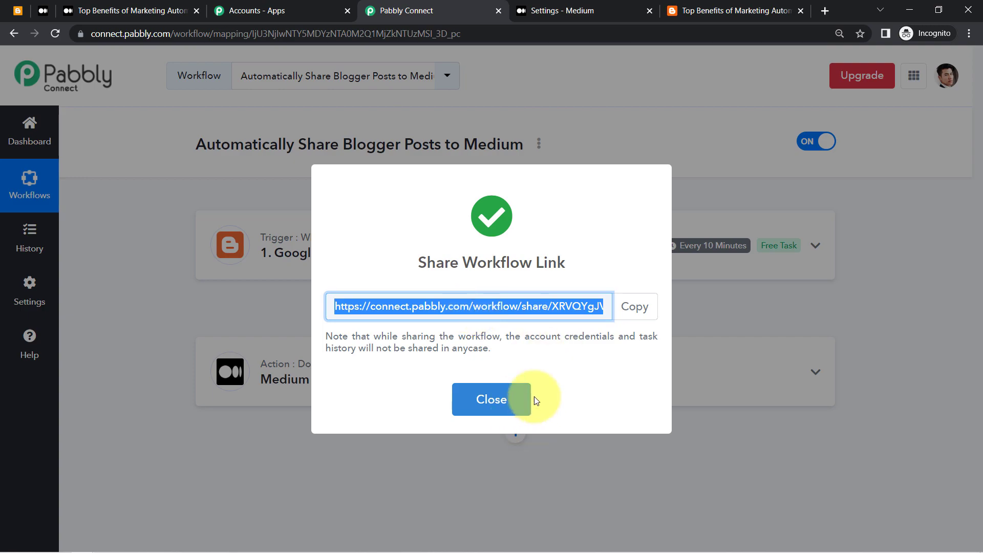
click(491, 400)
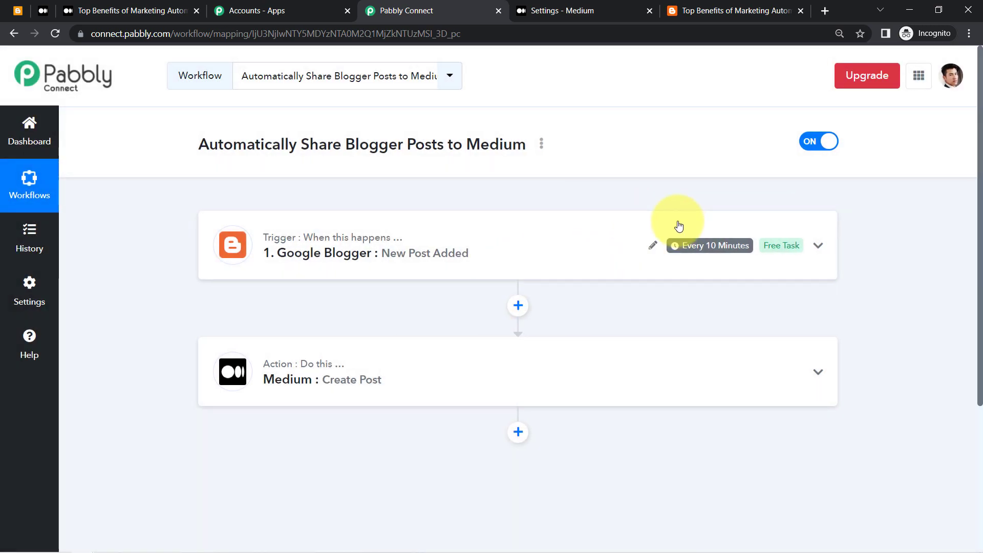
Re-expand the Blogger trigger, review Blogger posts, then view the Medium story 'Top Benefits of Marketing Automation in 2022'
mouse_move(690, 253)
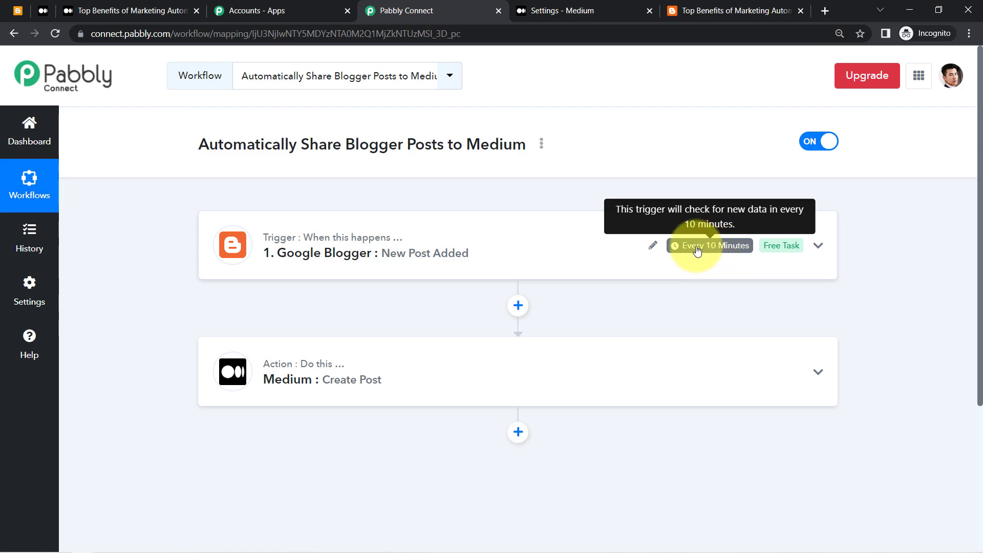
click(549, 246)
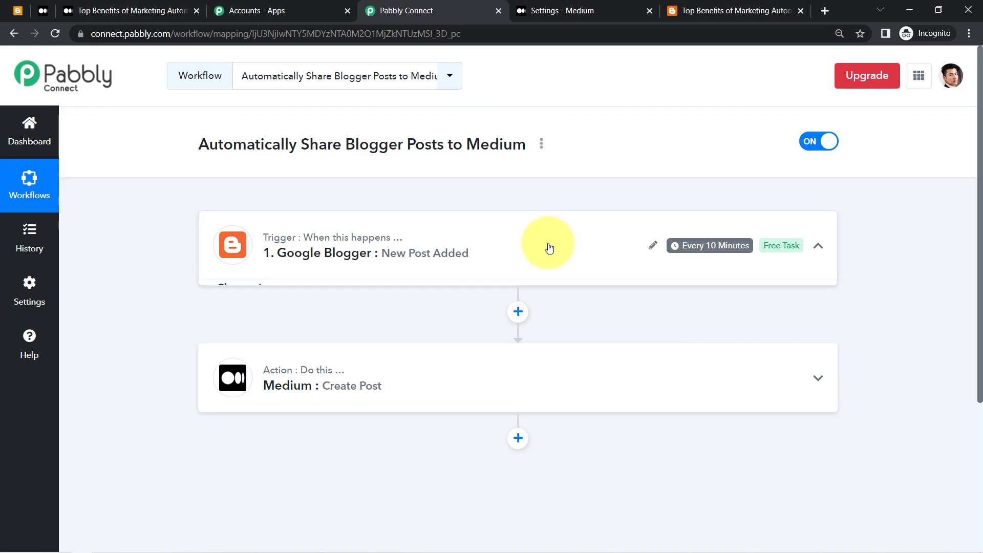
click(12, 11)
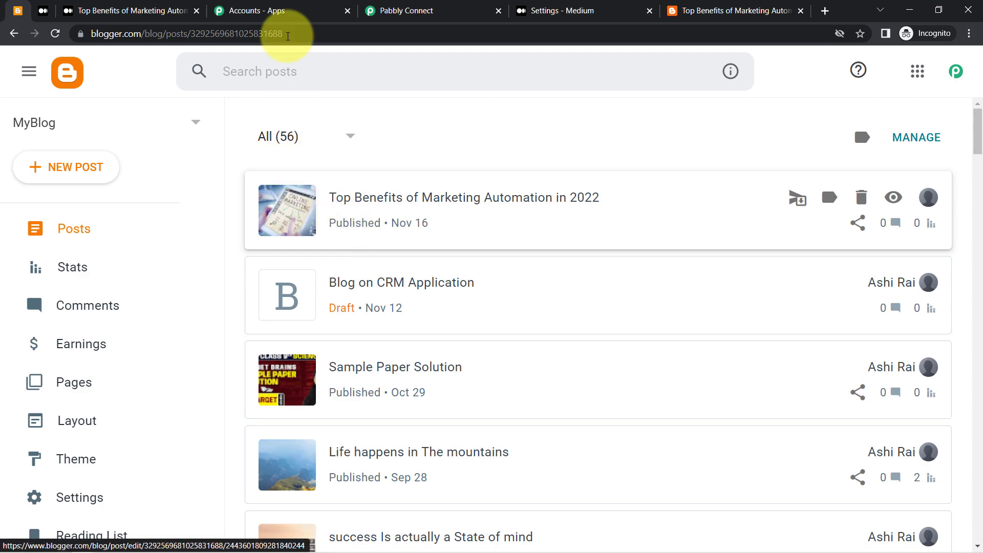
click(390, 10)
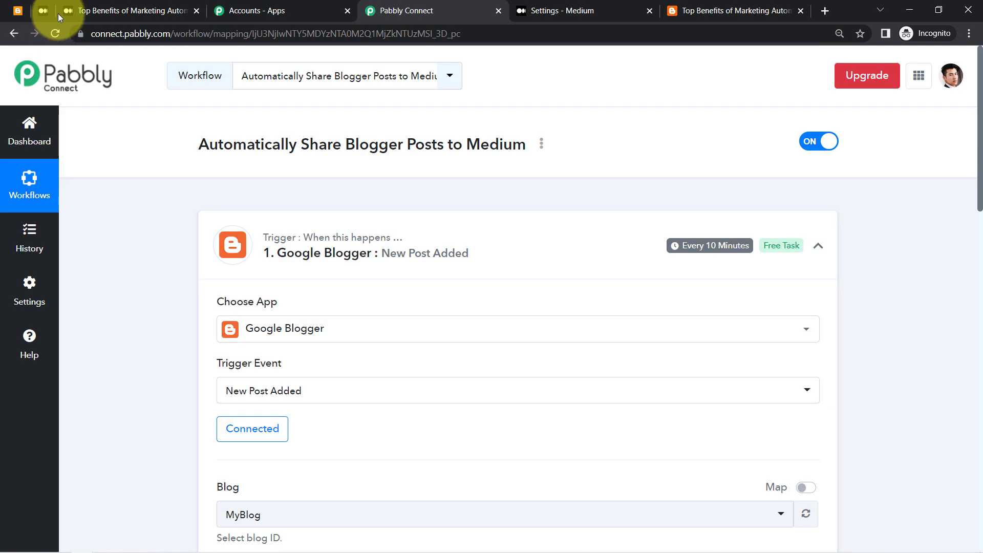
click(76, 12)
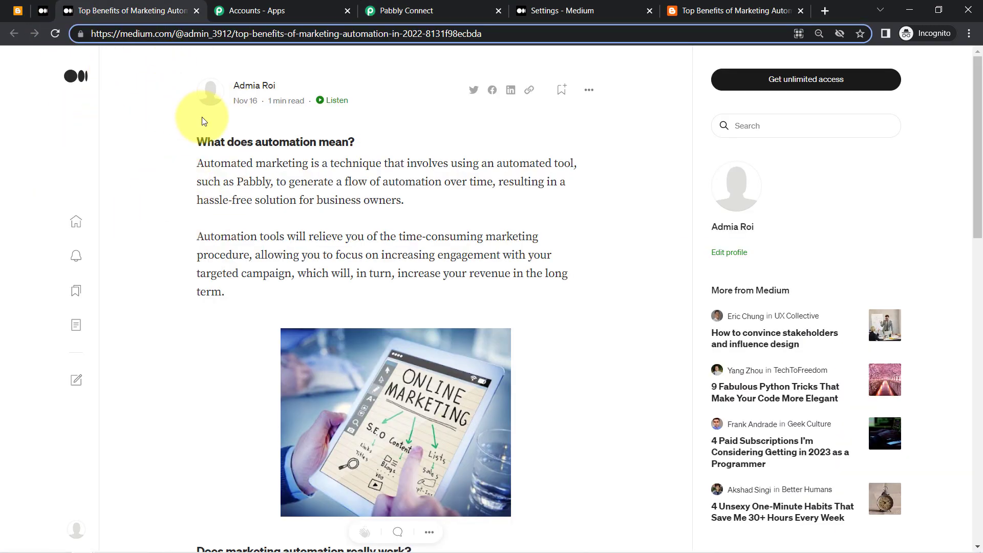